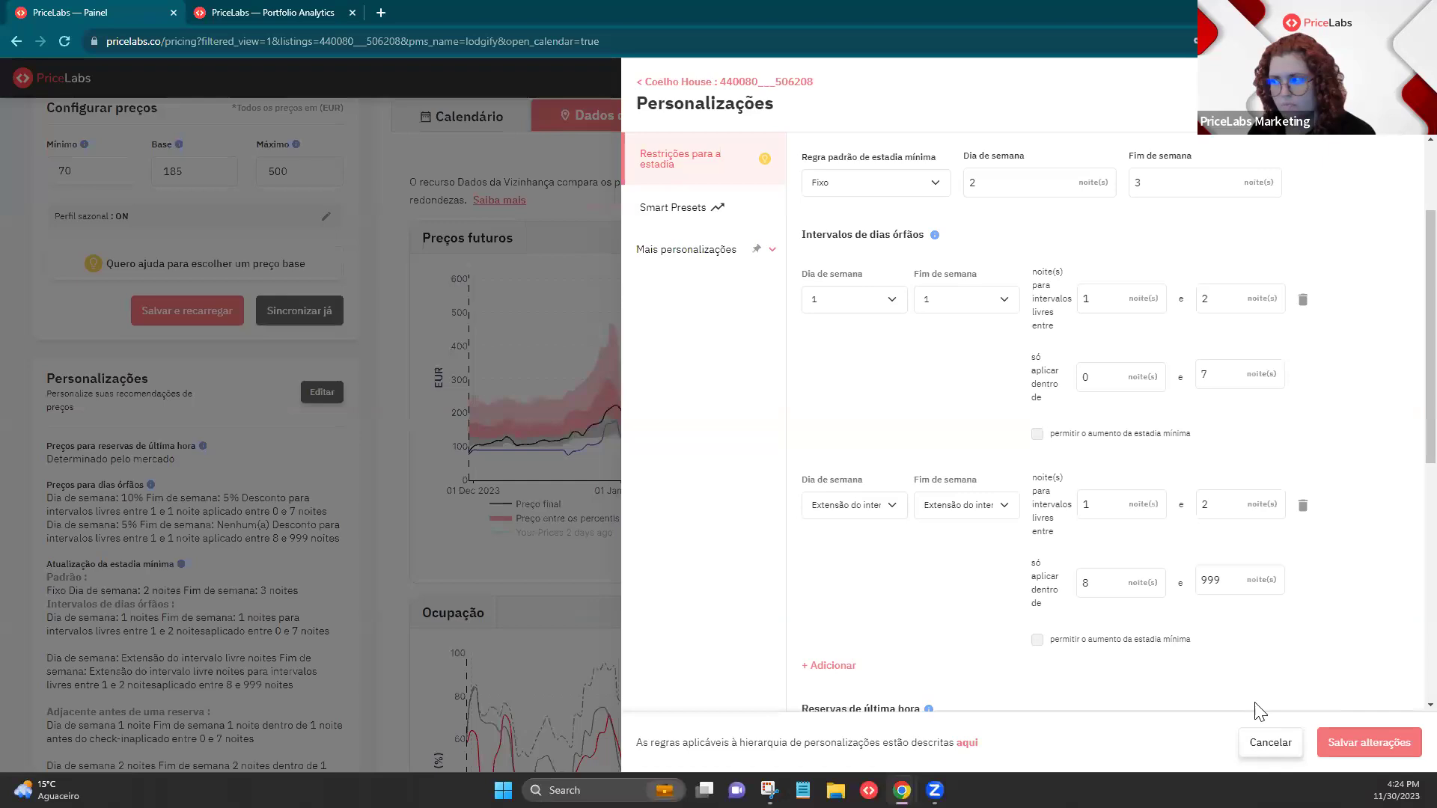
# Step: Examine Coelho House's minimum-stay customizations, including the orphan-gap, last-minute, far-out and adjacent-day rules
pyautogui.scroll(-3, 898, 562)
pyautogui.scroll(-4, 902, 565)
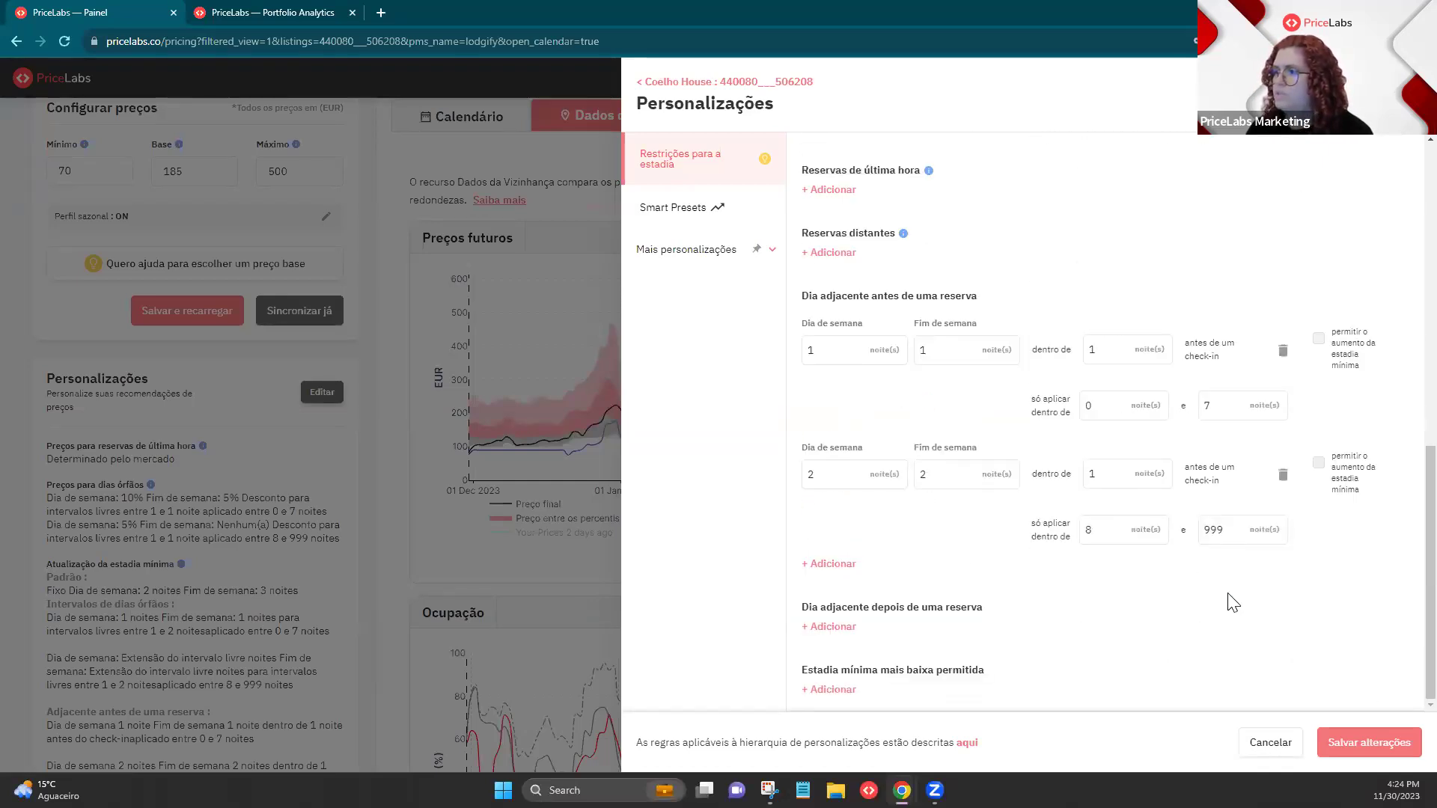
pyautogui.scroll(3, 1228, 598)
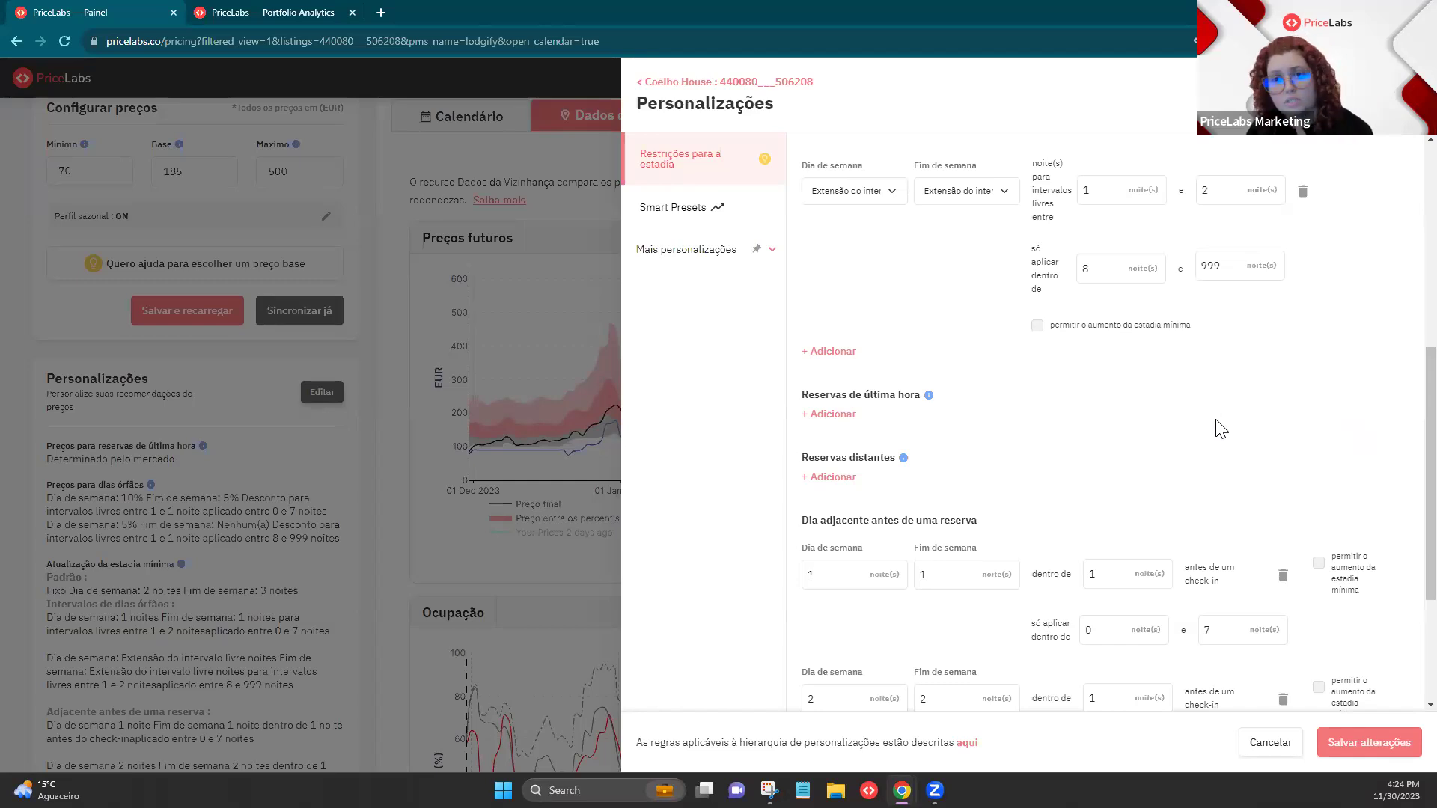
pyautogui.scroll(-3, 1168, 438)
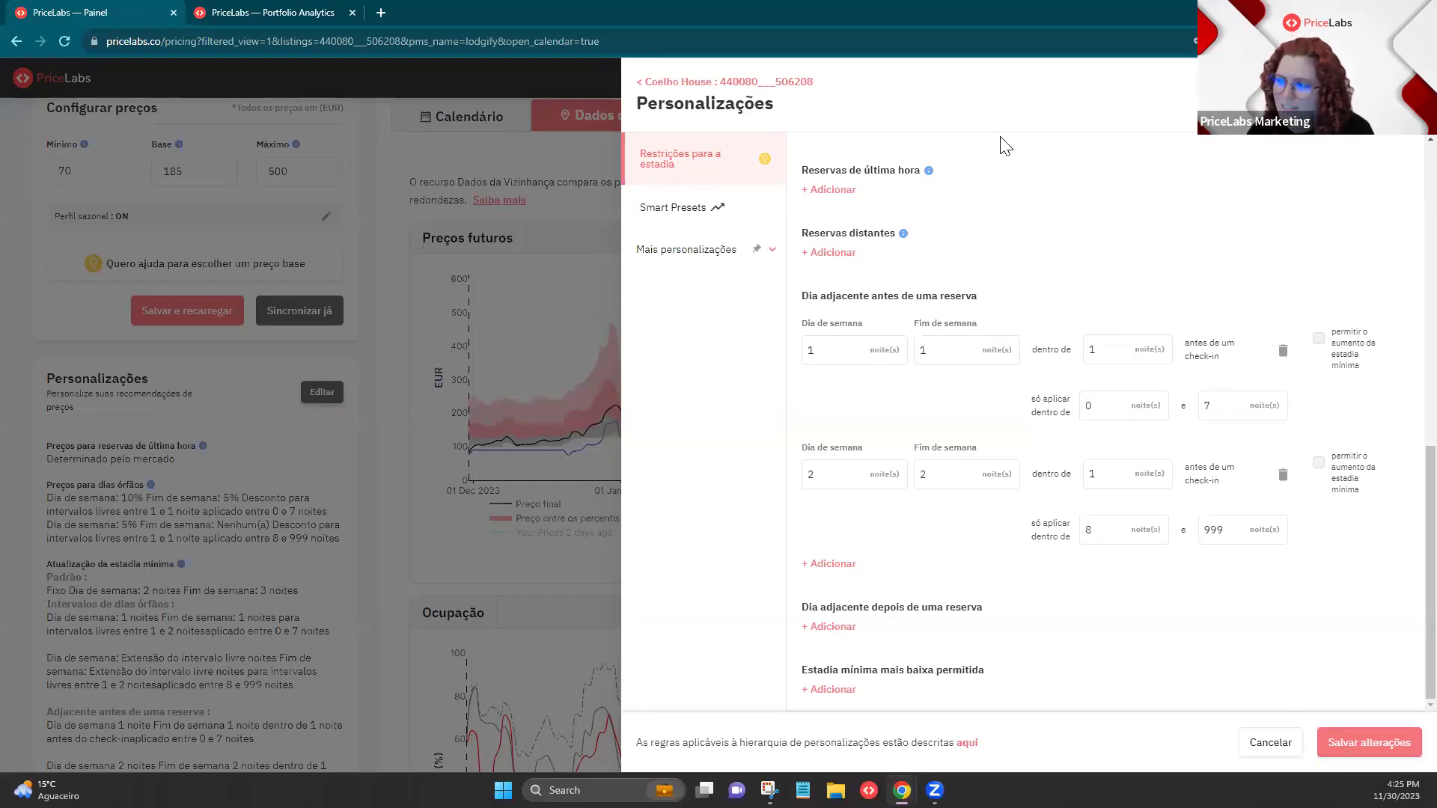
pyautogui.scroll(2, 1010, 340)
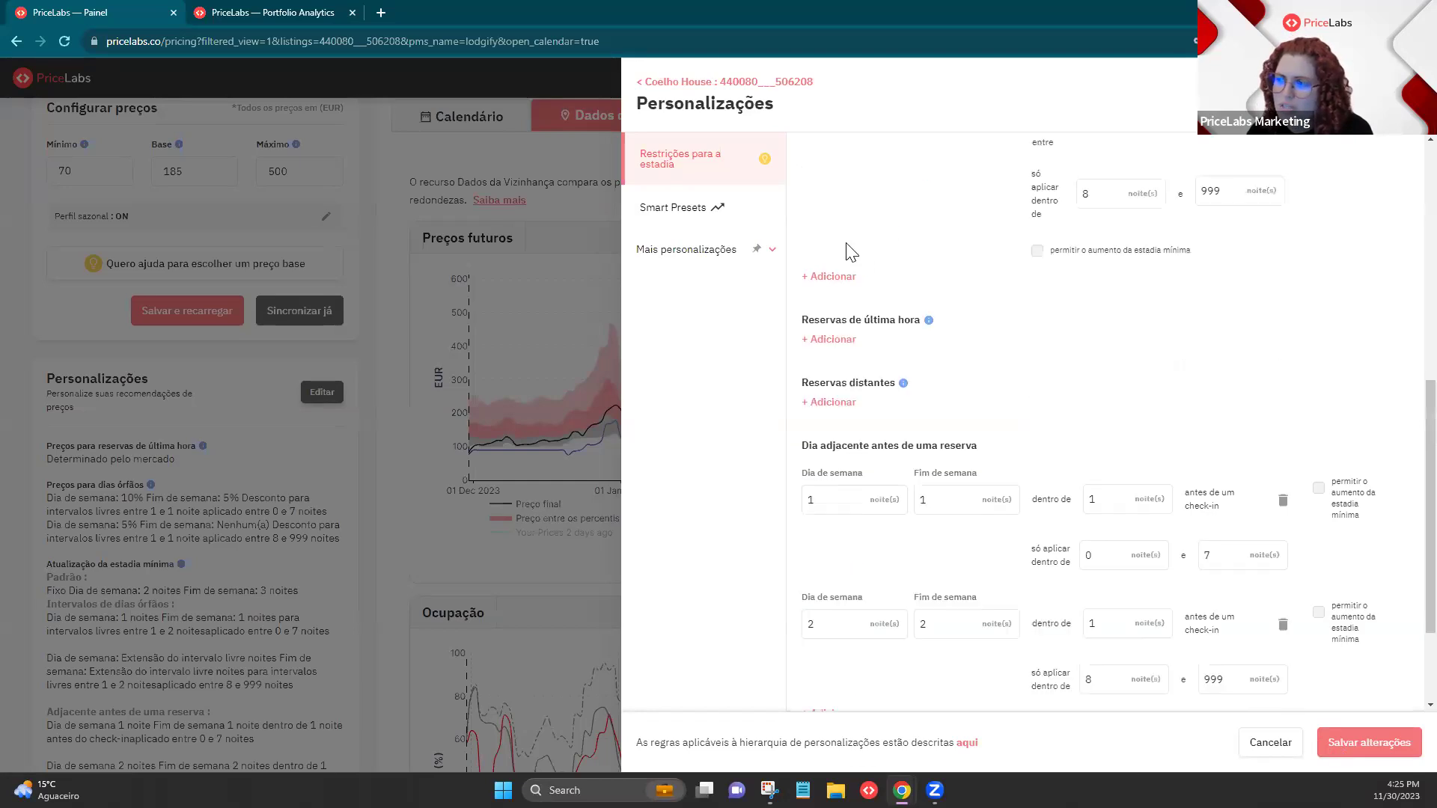
# Step: Review the orphan-day pricing rules in Coelho House's Geral customizations and close the customizations without saving
pyautogui.click(777, 258)
pyautogui.click(658, 296)
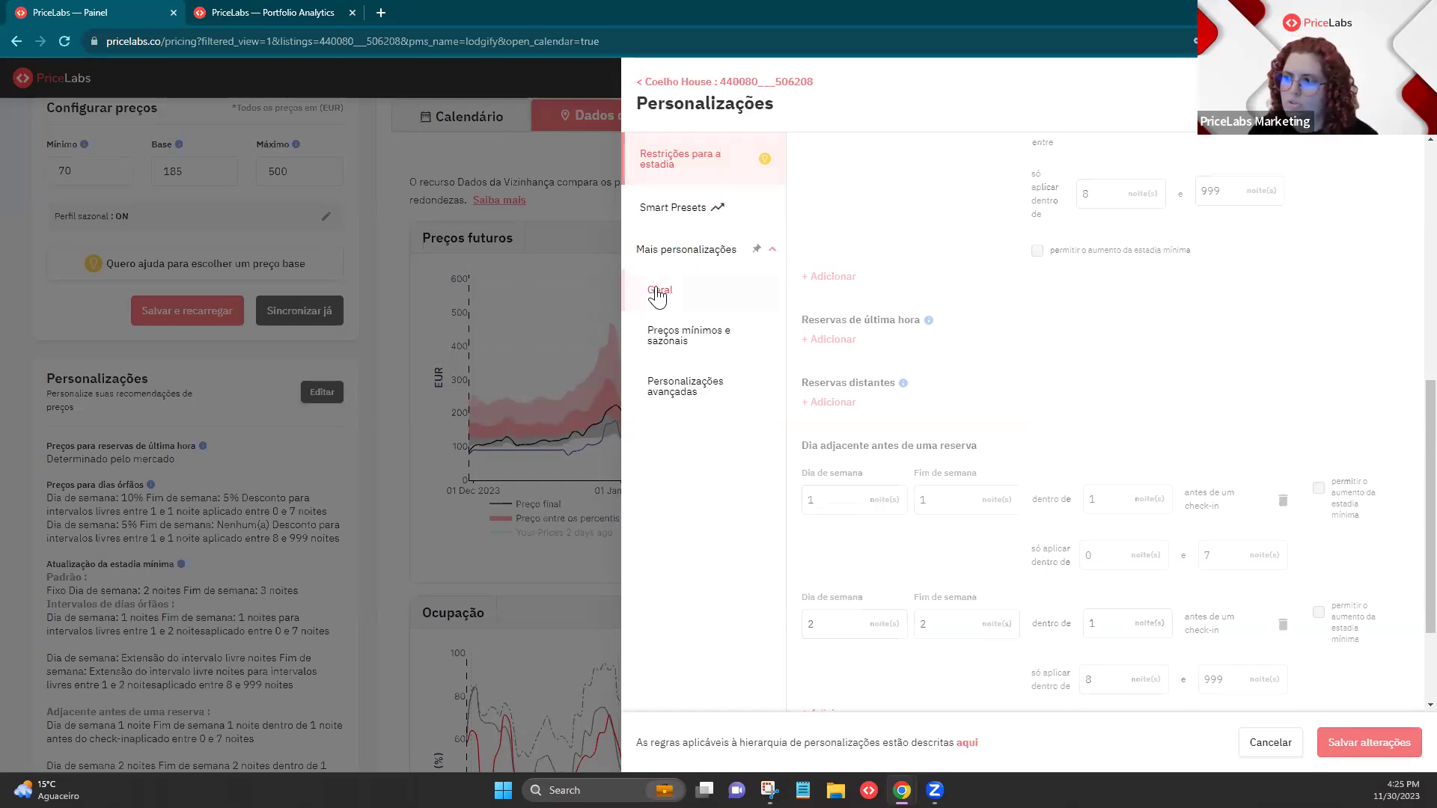
pyautogui.scroll(5, 962, 294)
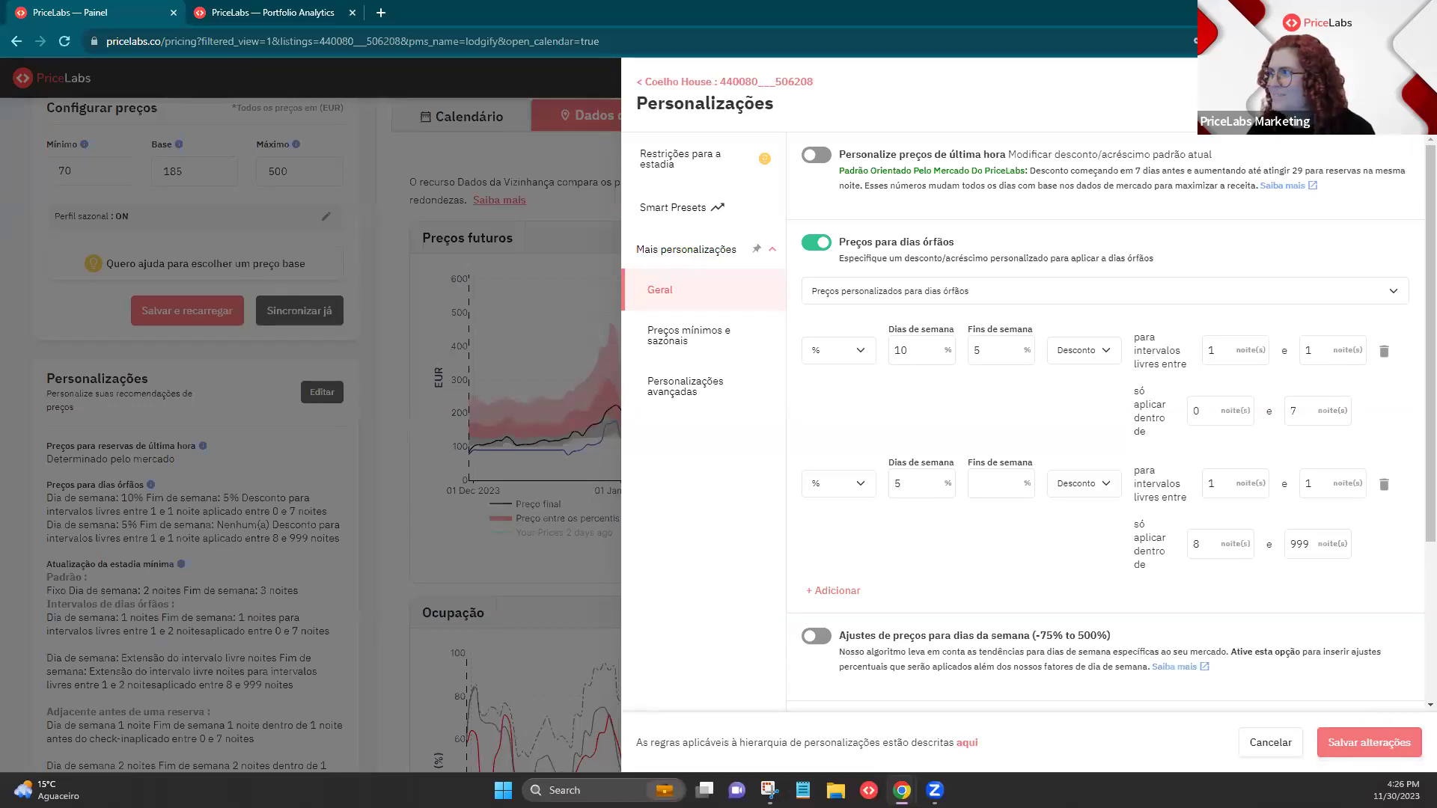
pyautogui.press('Escape')
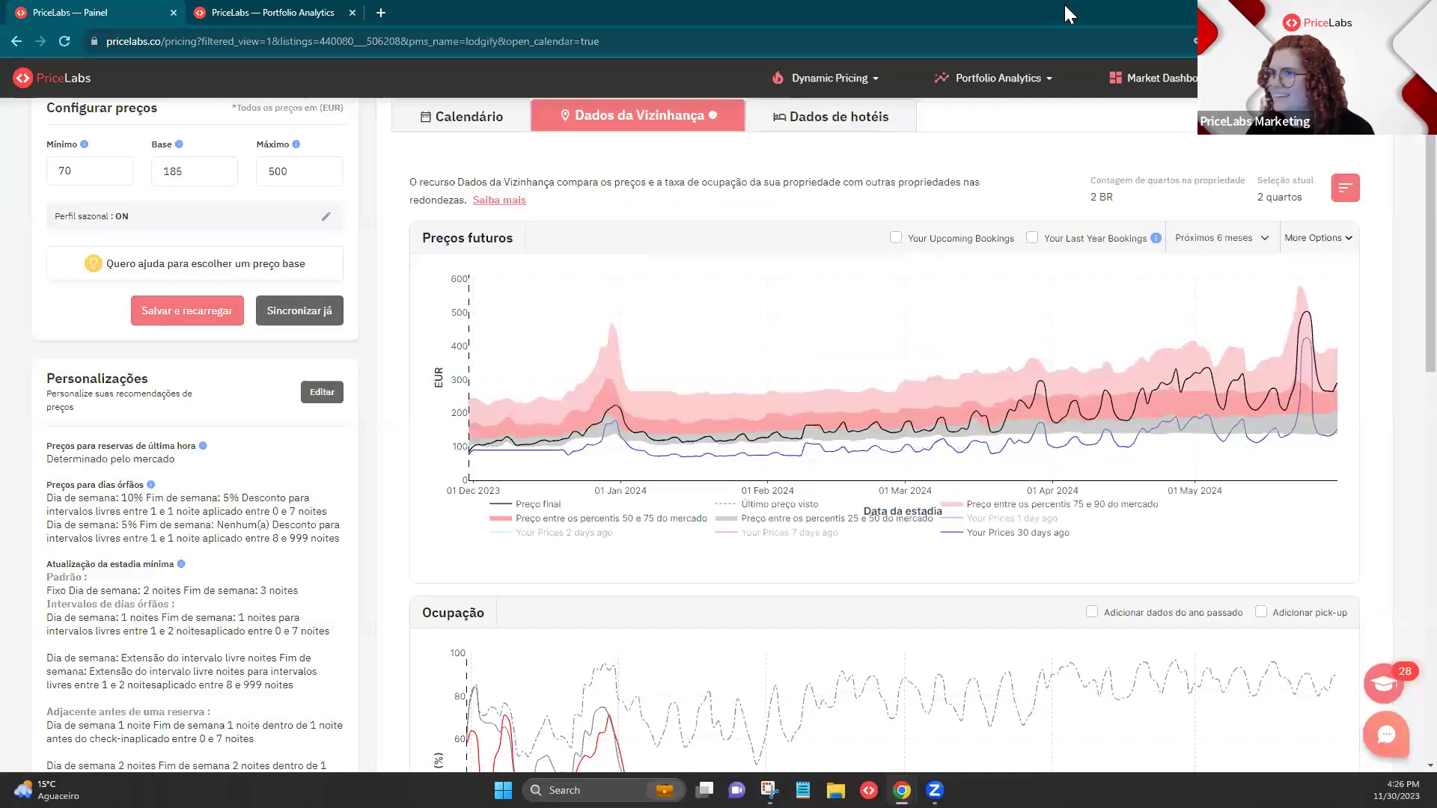
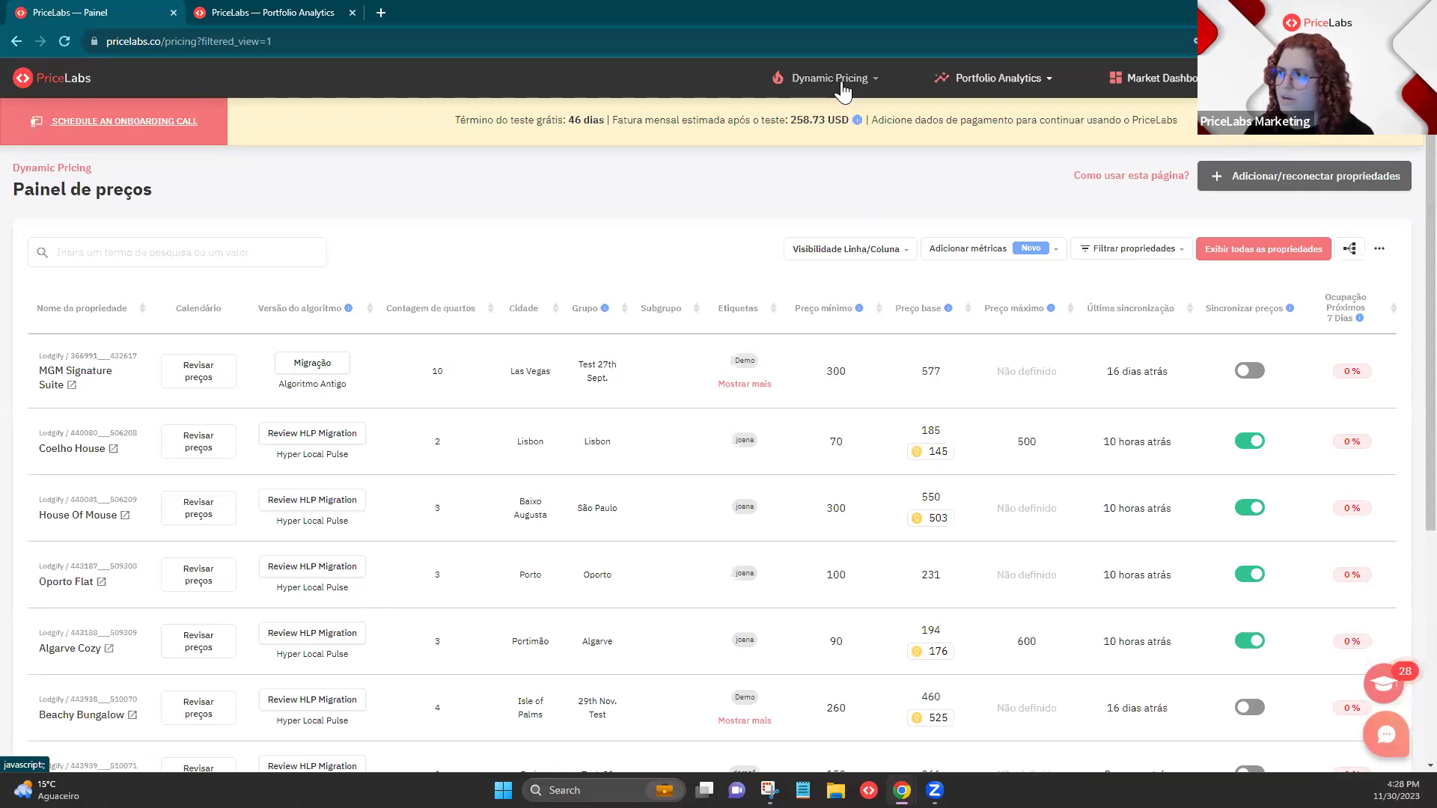
pyautogui.click(819, 253)
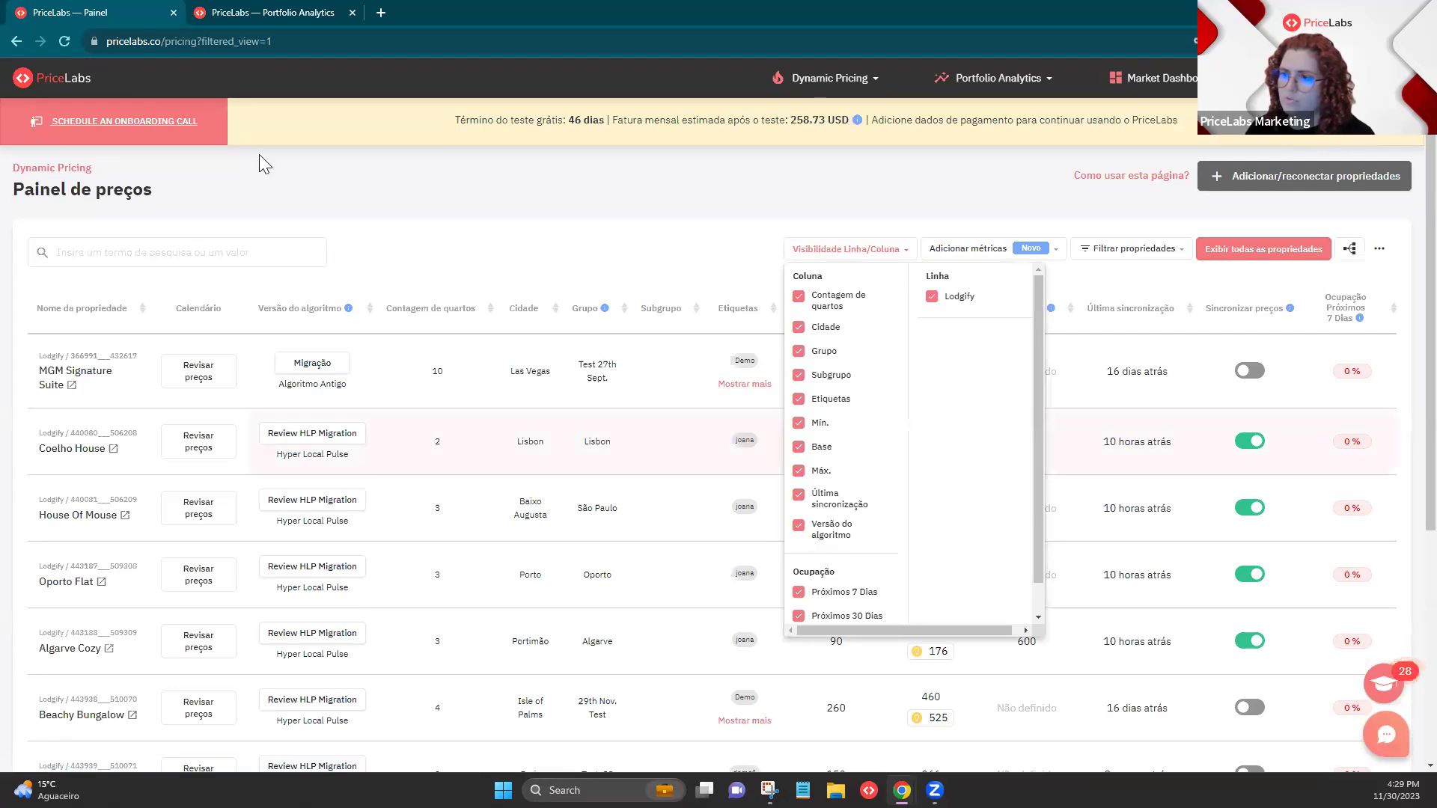
pyautogui.click(384, 423)
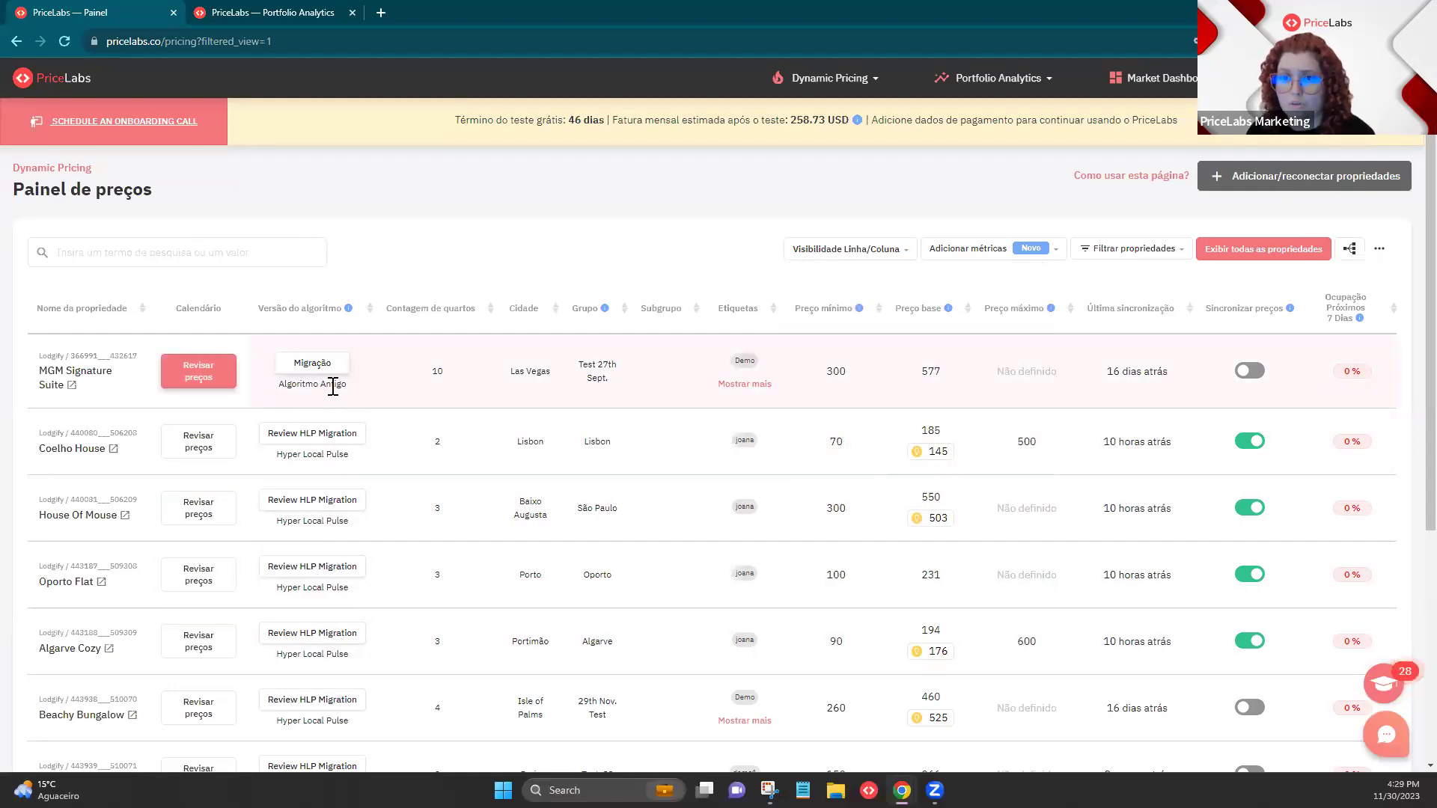
# Step: Search the help articles for "hyper local" and open "Migrating to Hyper Local Pulse (more than 10 listings)" as a full page
pyautogui.click(1385, 737)
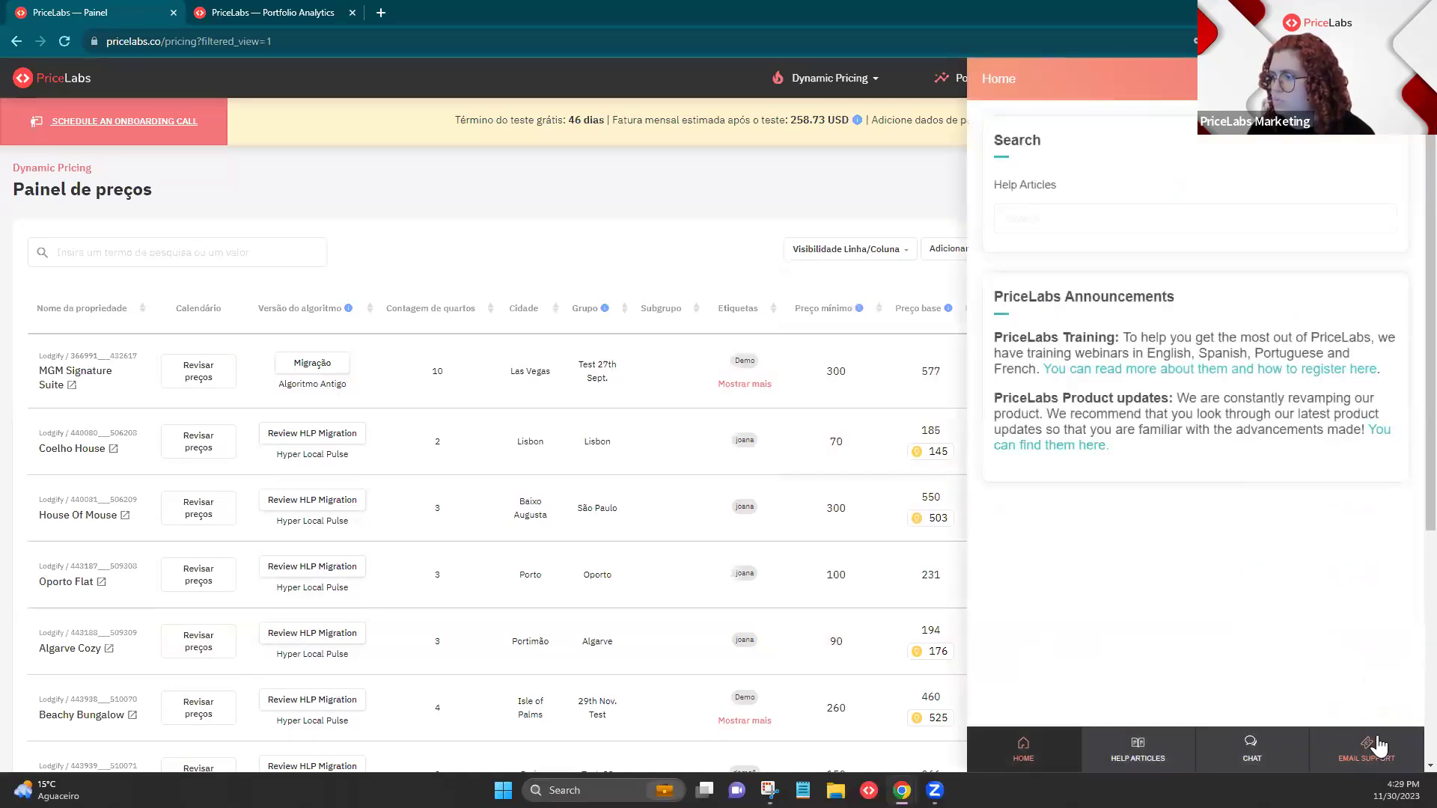
pyautogui.click(1094, 225)
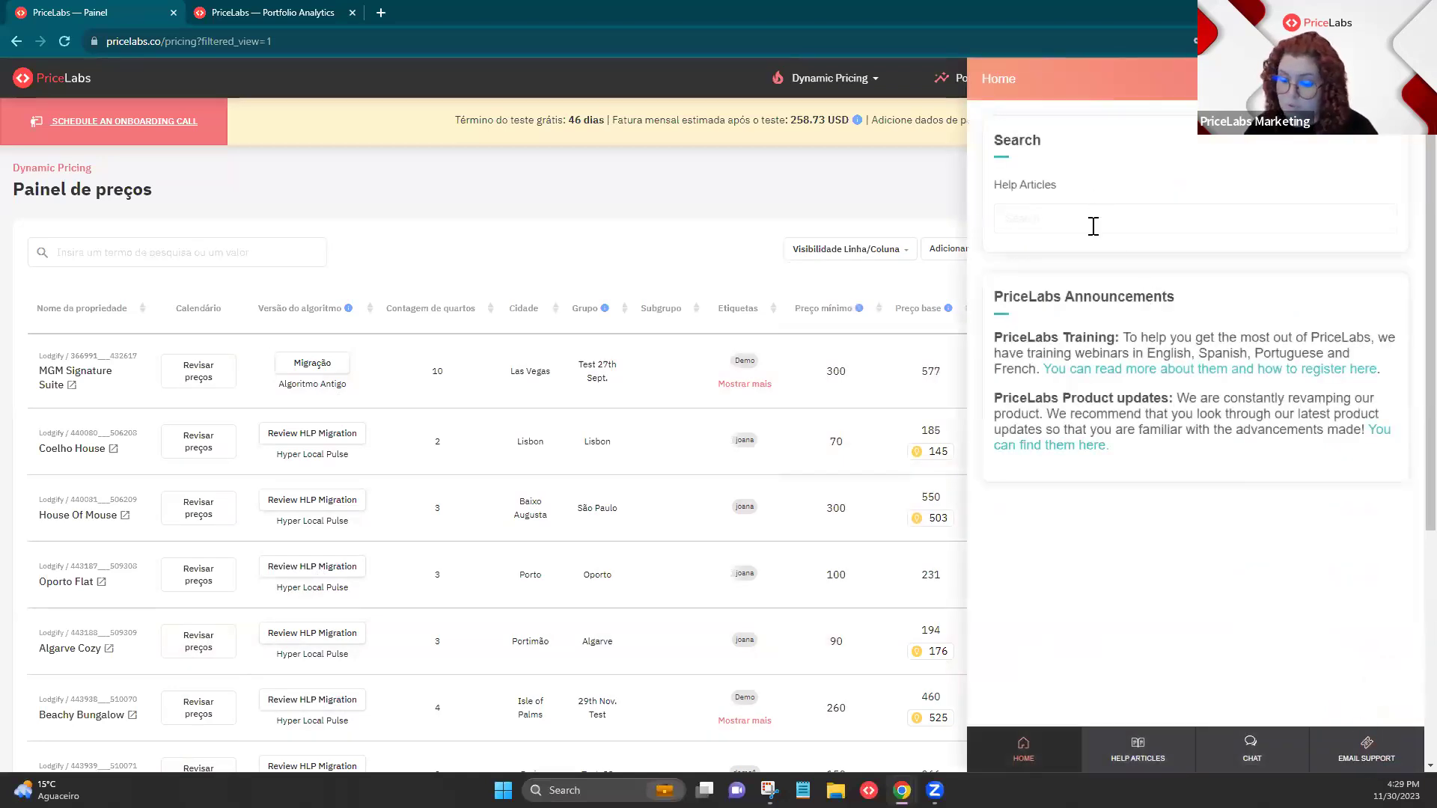
pyautogui.write('hyper local')
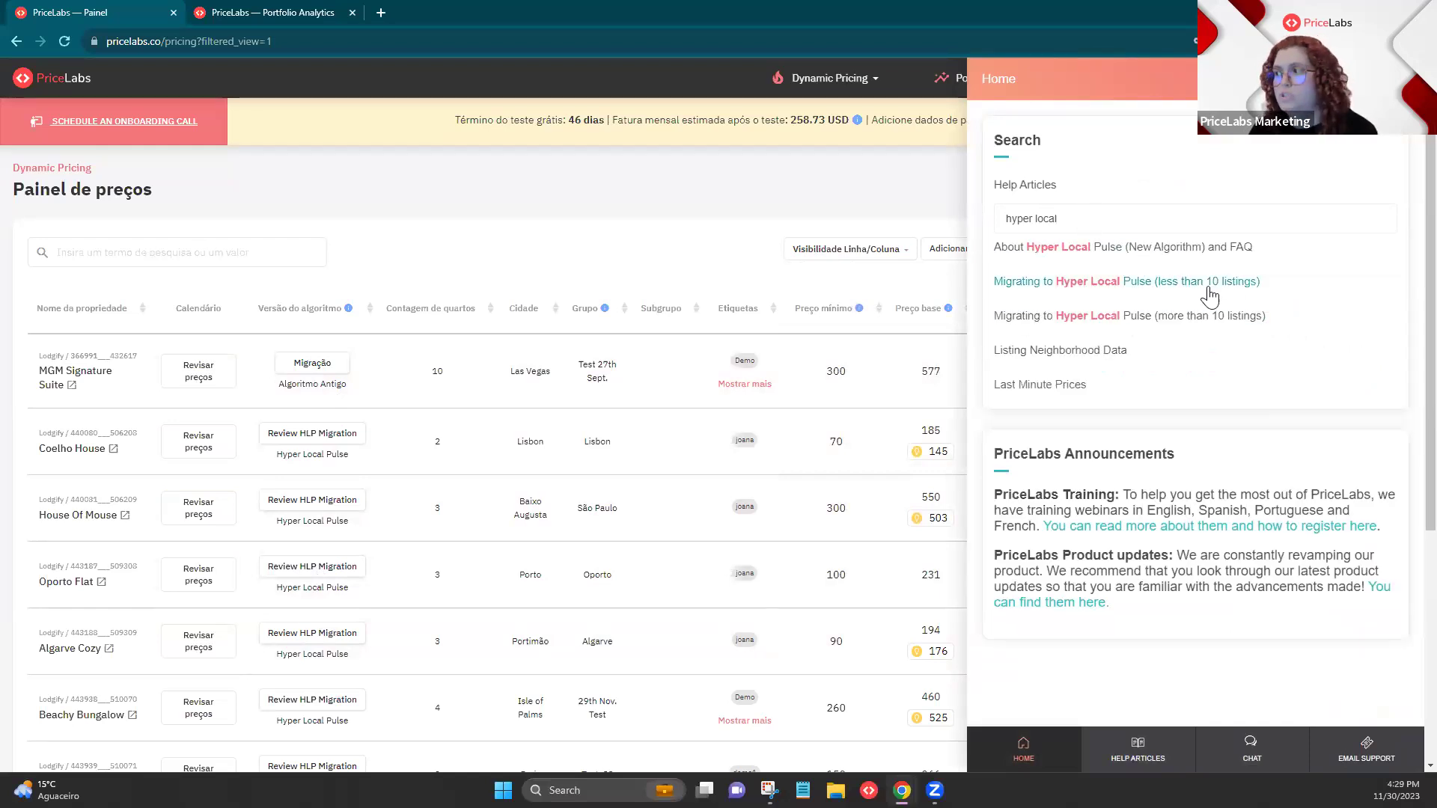
pyautogui.click(1180, 327)
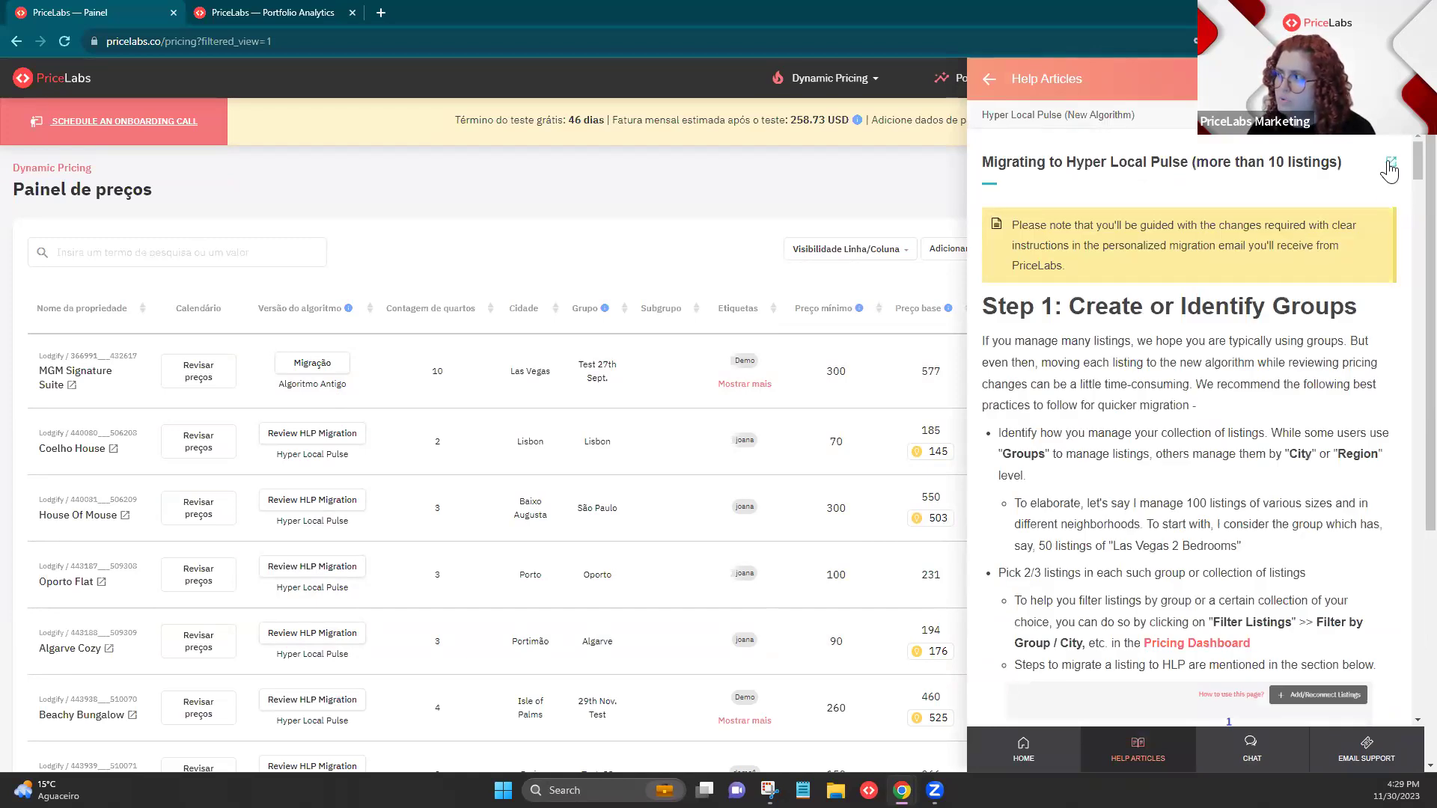
pyautogui.click(1392, 166)
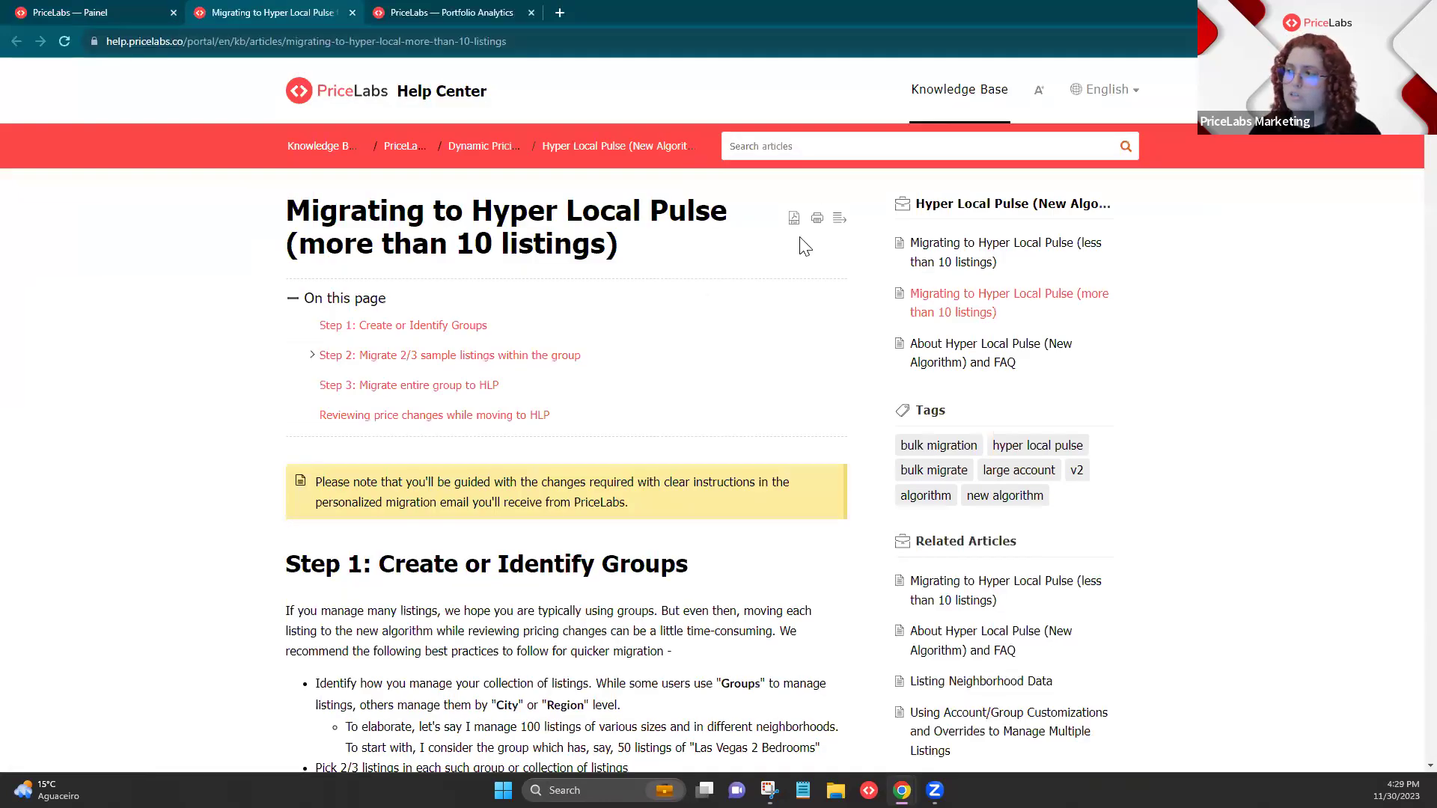
# Step: Switch the help article to Português, then return to the pricing dashboard and close its help window
pyautogui.click(1111, 96)
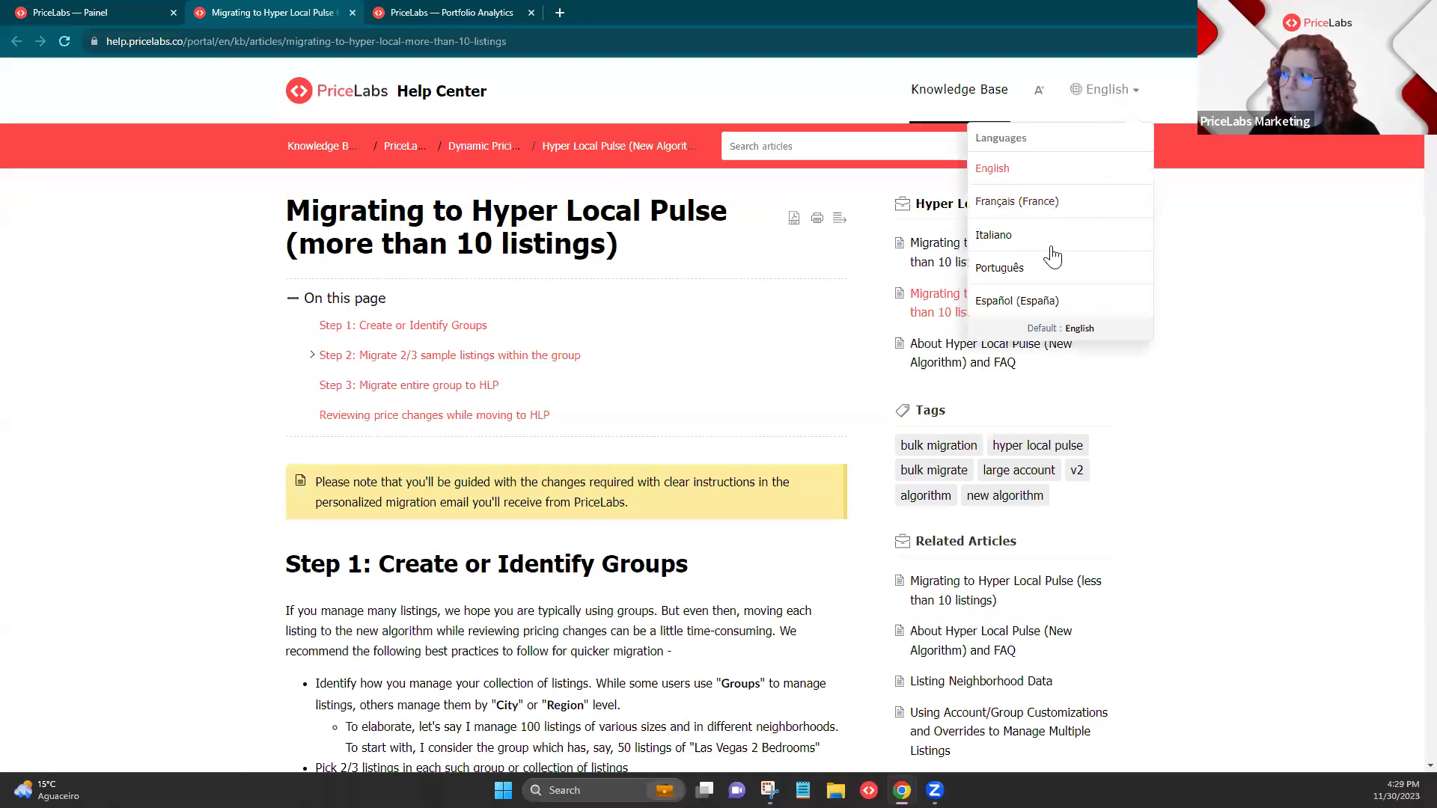
pyautogui.click(1024, 268)
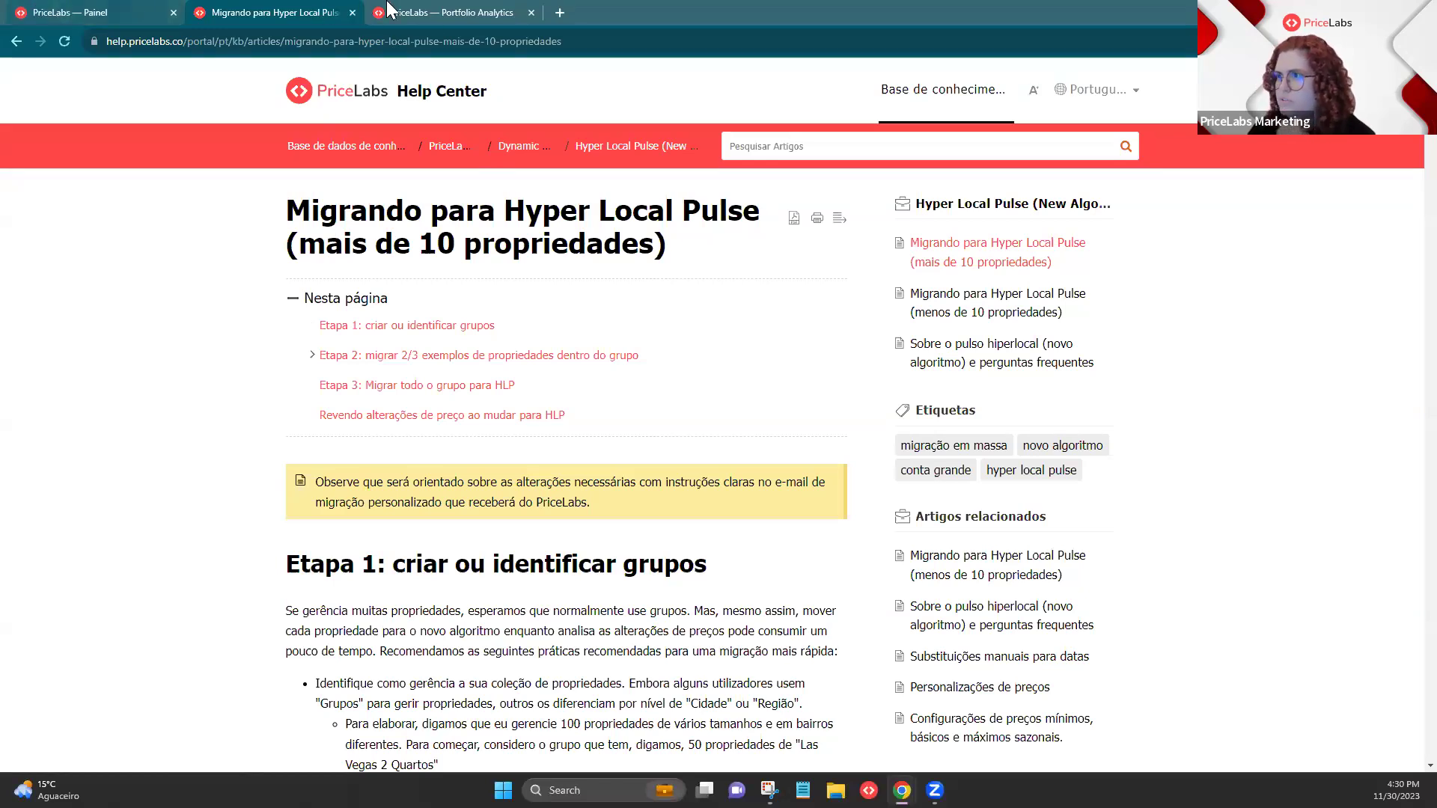
pyautogui.click(149, 10)
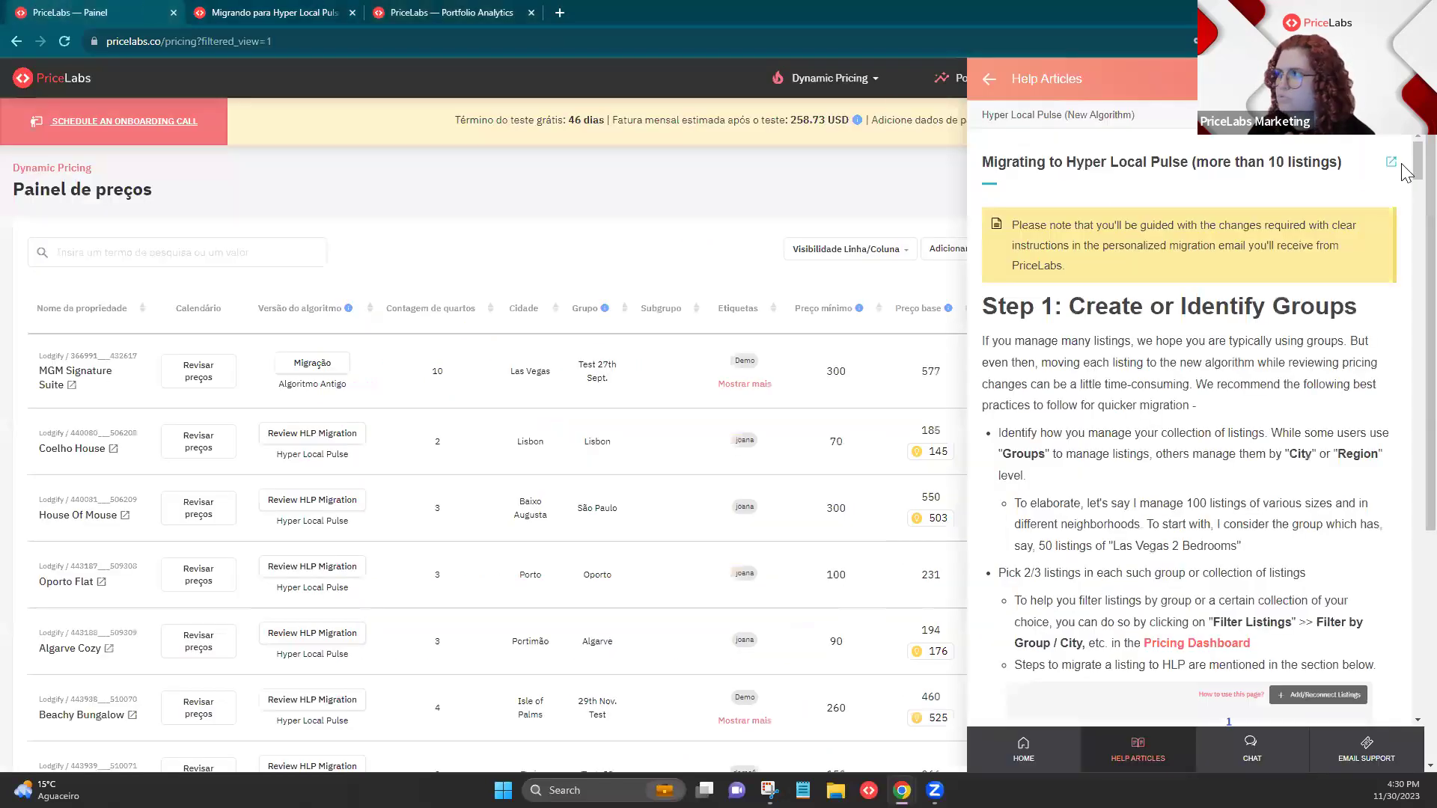
pyautogui.press('Escape')
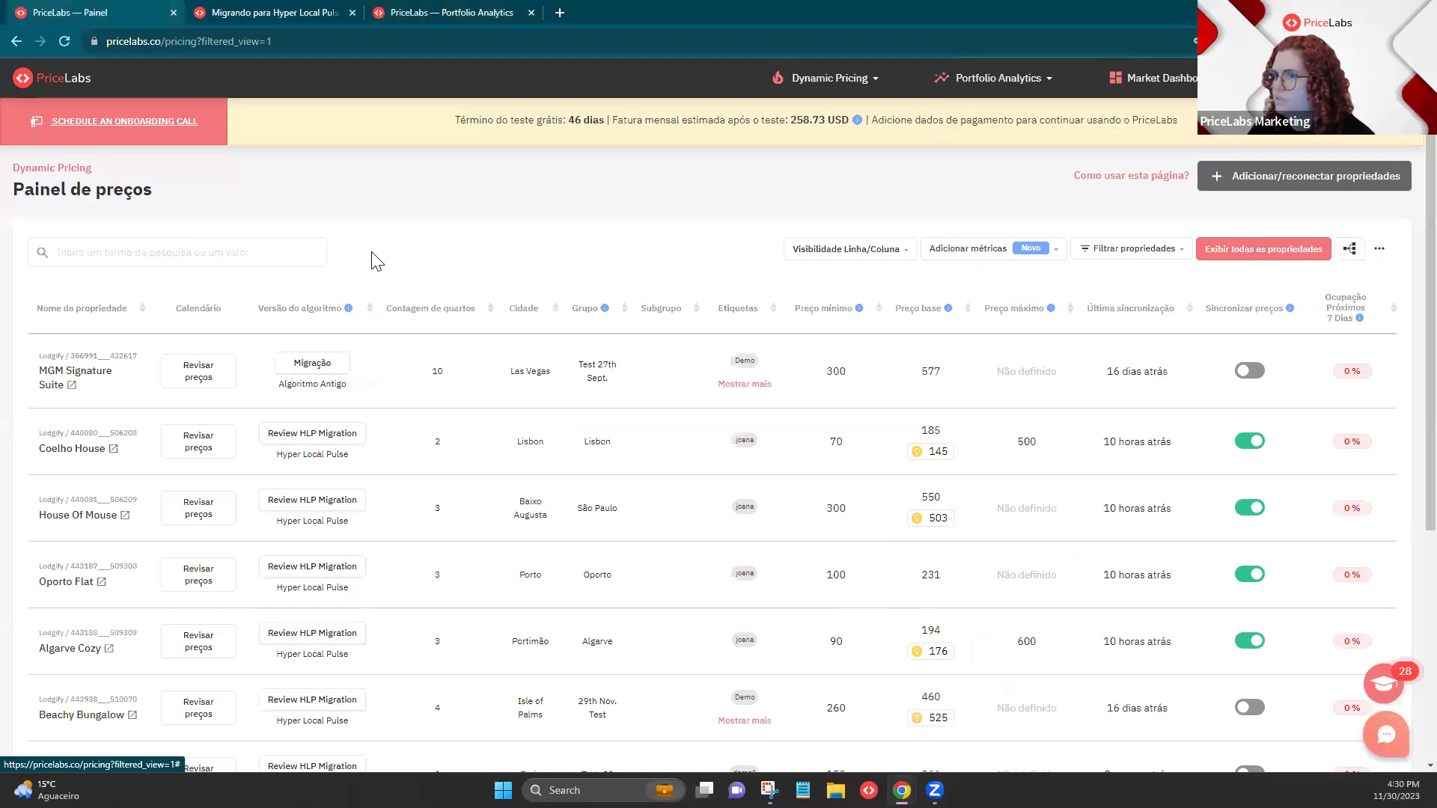
# Step: Open Coelho House's Geral customizations and delete both existing custom orphan-day pricing rules
pyautogui.click(197, 448)
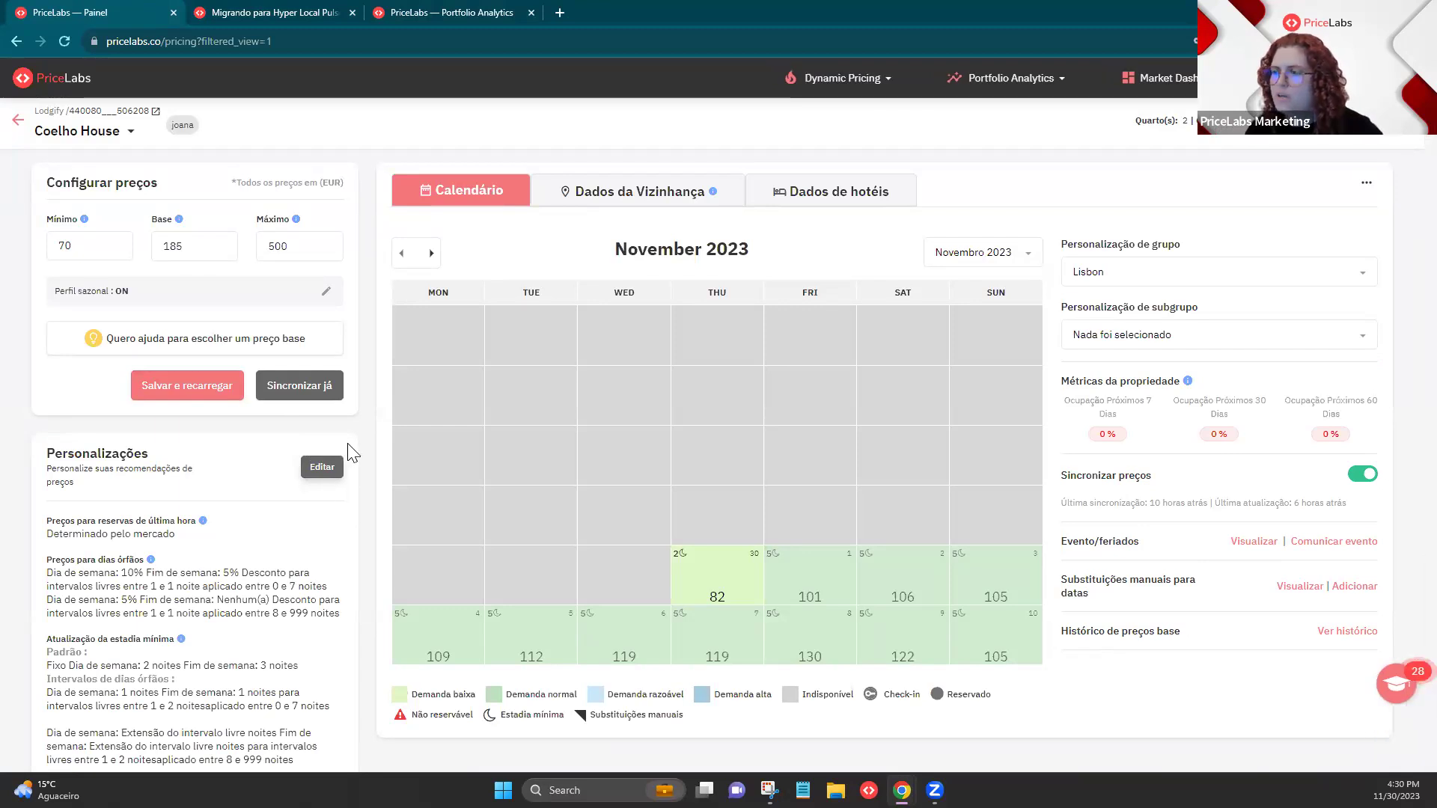
pyautogui.click(328, 467)
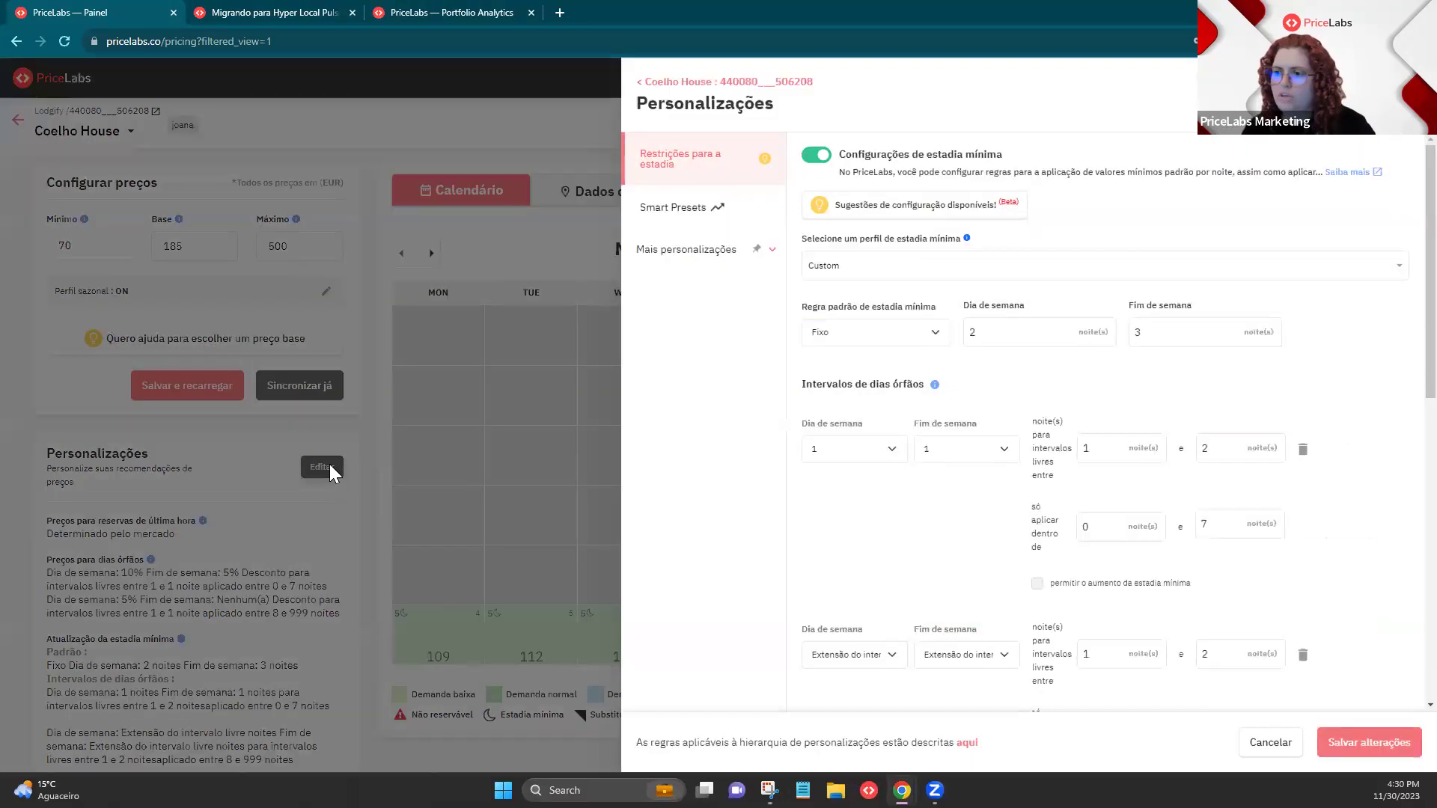
pyautogui.click(770, 253)
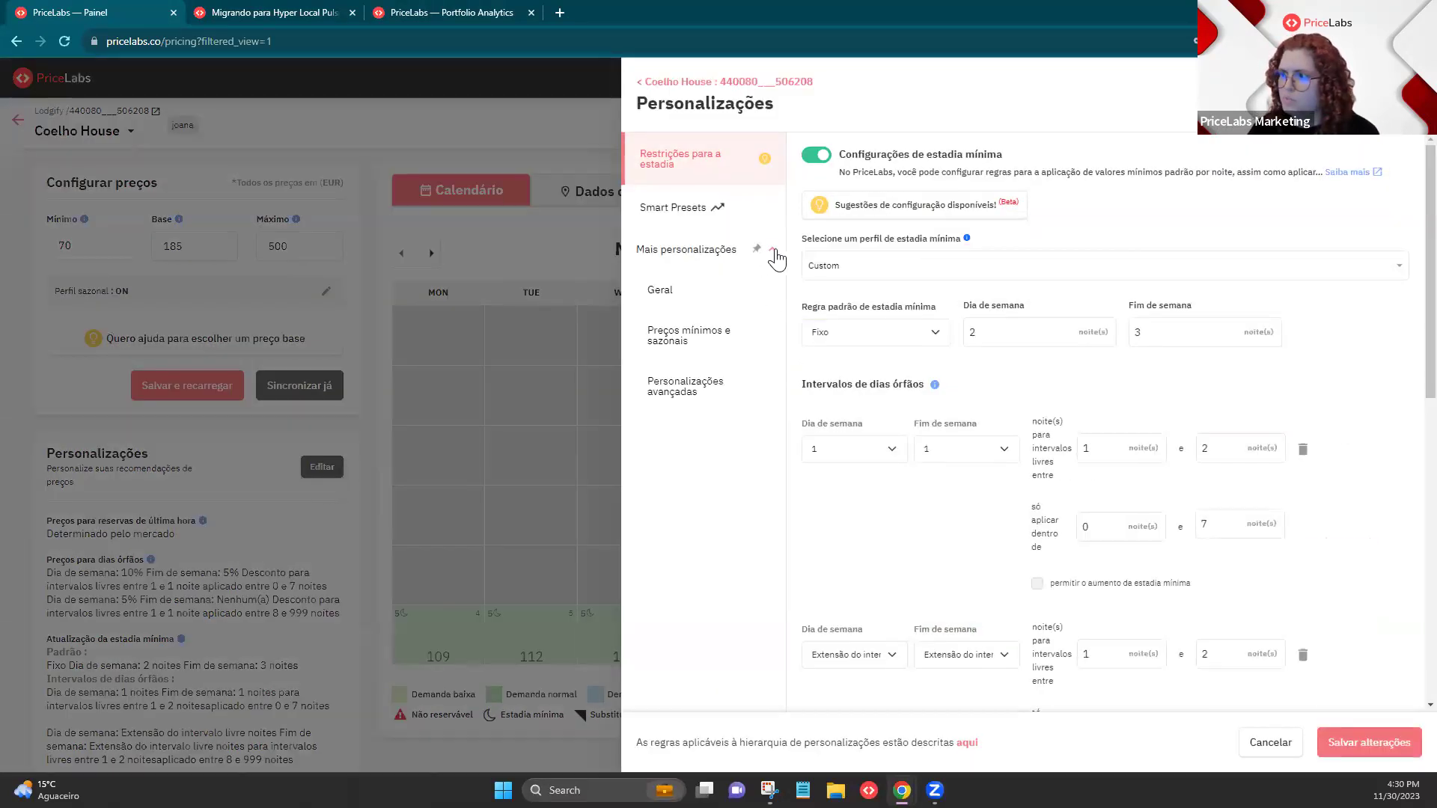
pyautogui.click(662, 290)
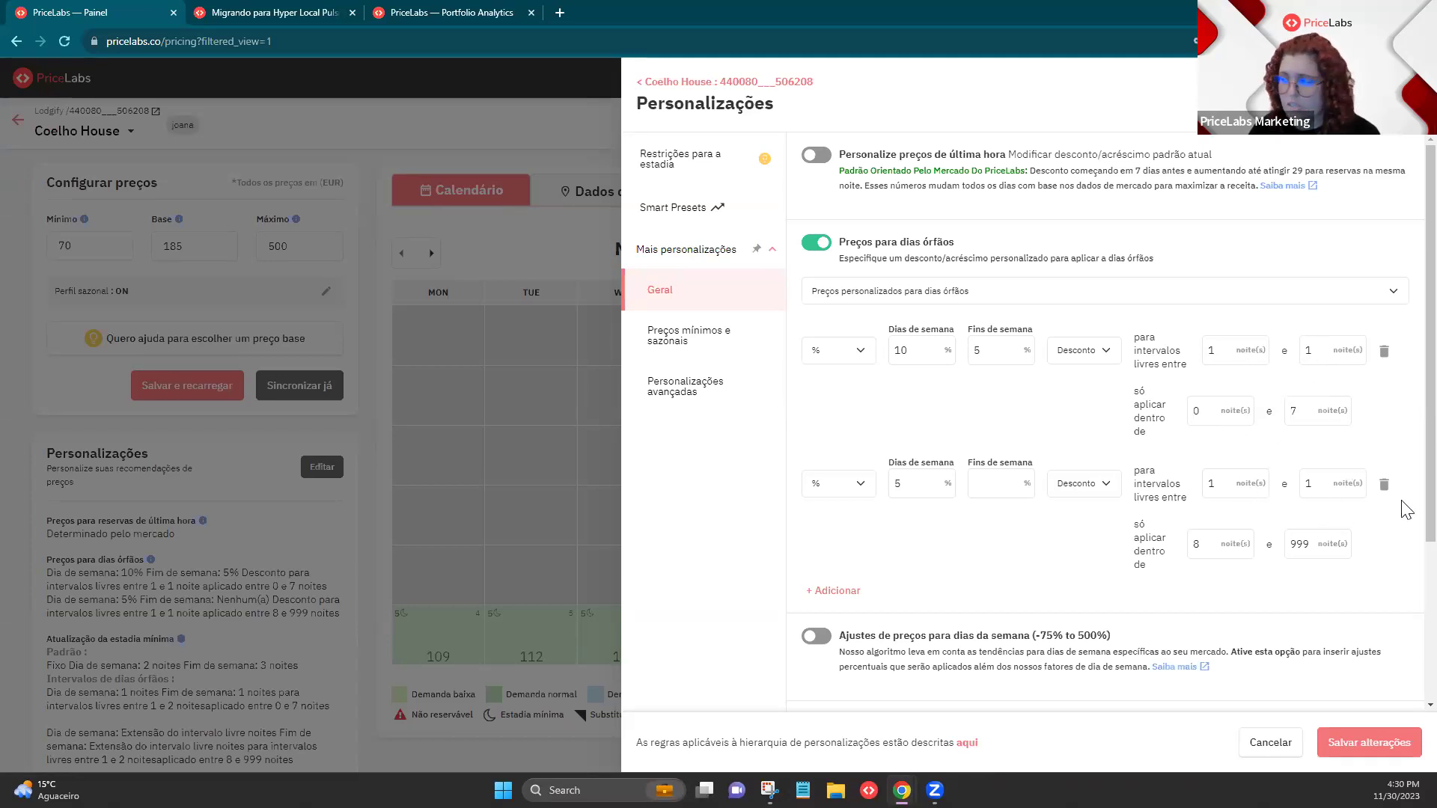
pyautogui.click(1385, 353)
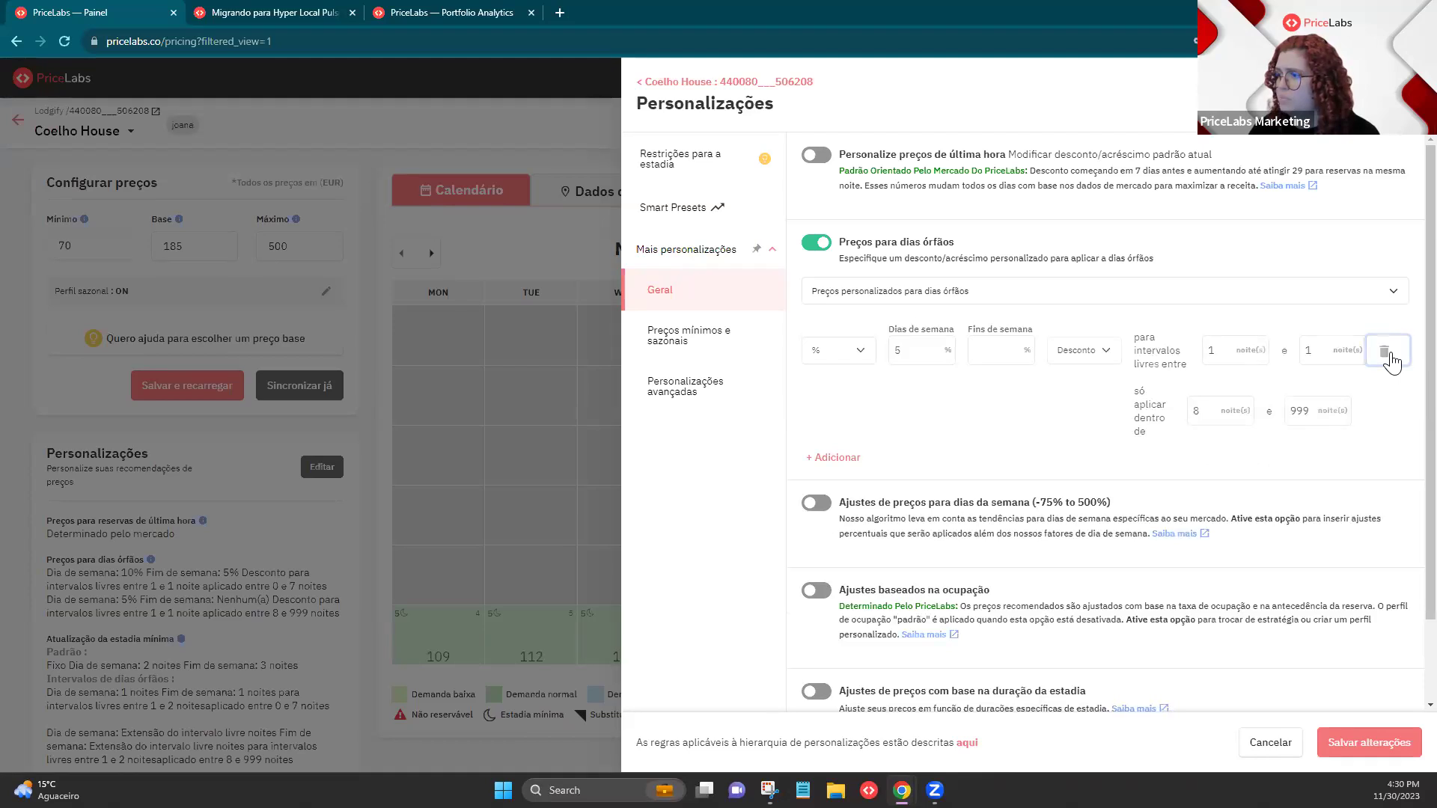
pyautogui.click(1386, 353)
# Step: Add a percentage-based orphan-day pricing rule for free gaps between 1 and 1 nights
pyautogui.click(834, 325)
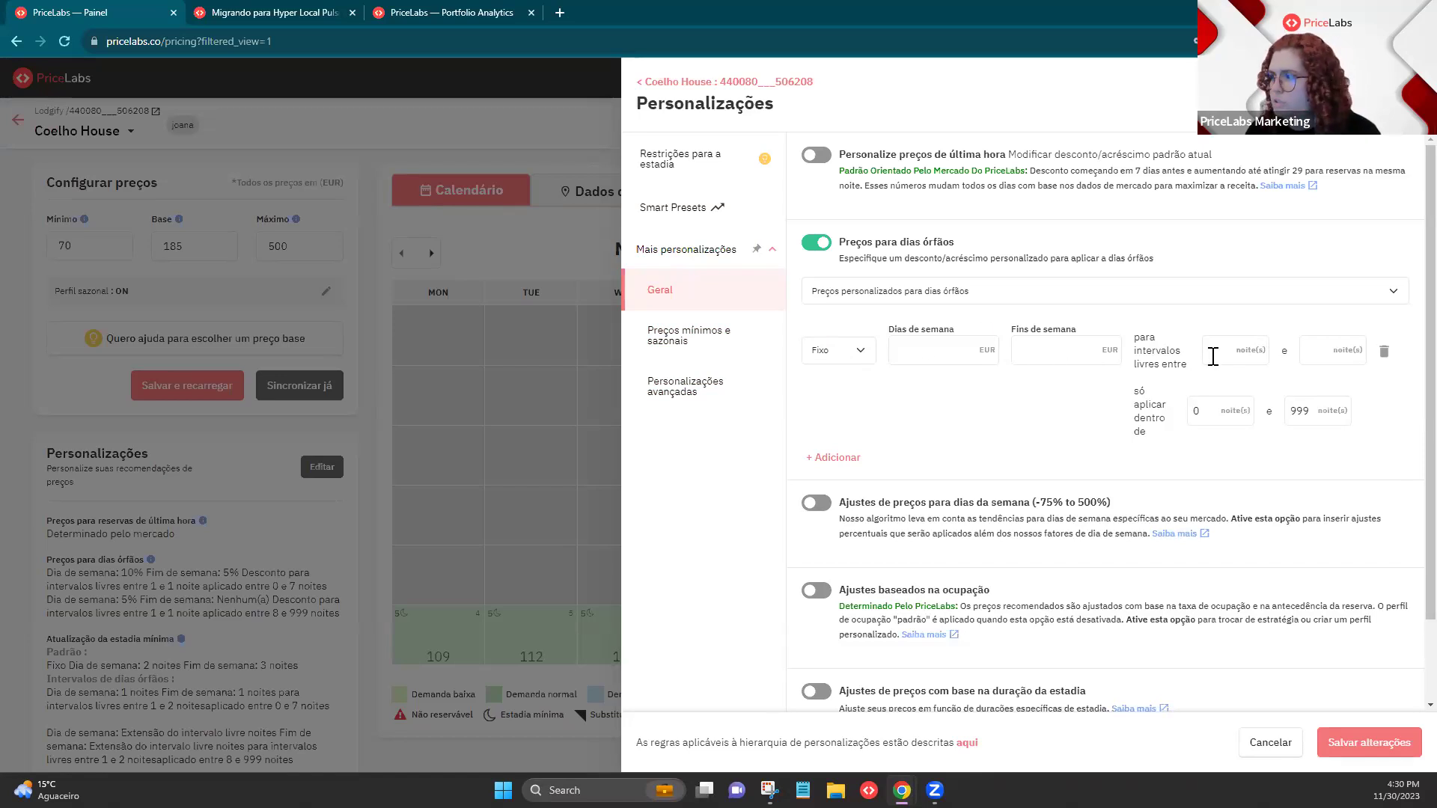
pyautogui.click(862, 351)
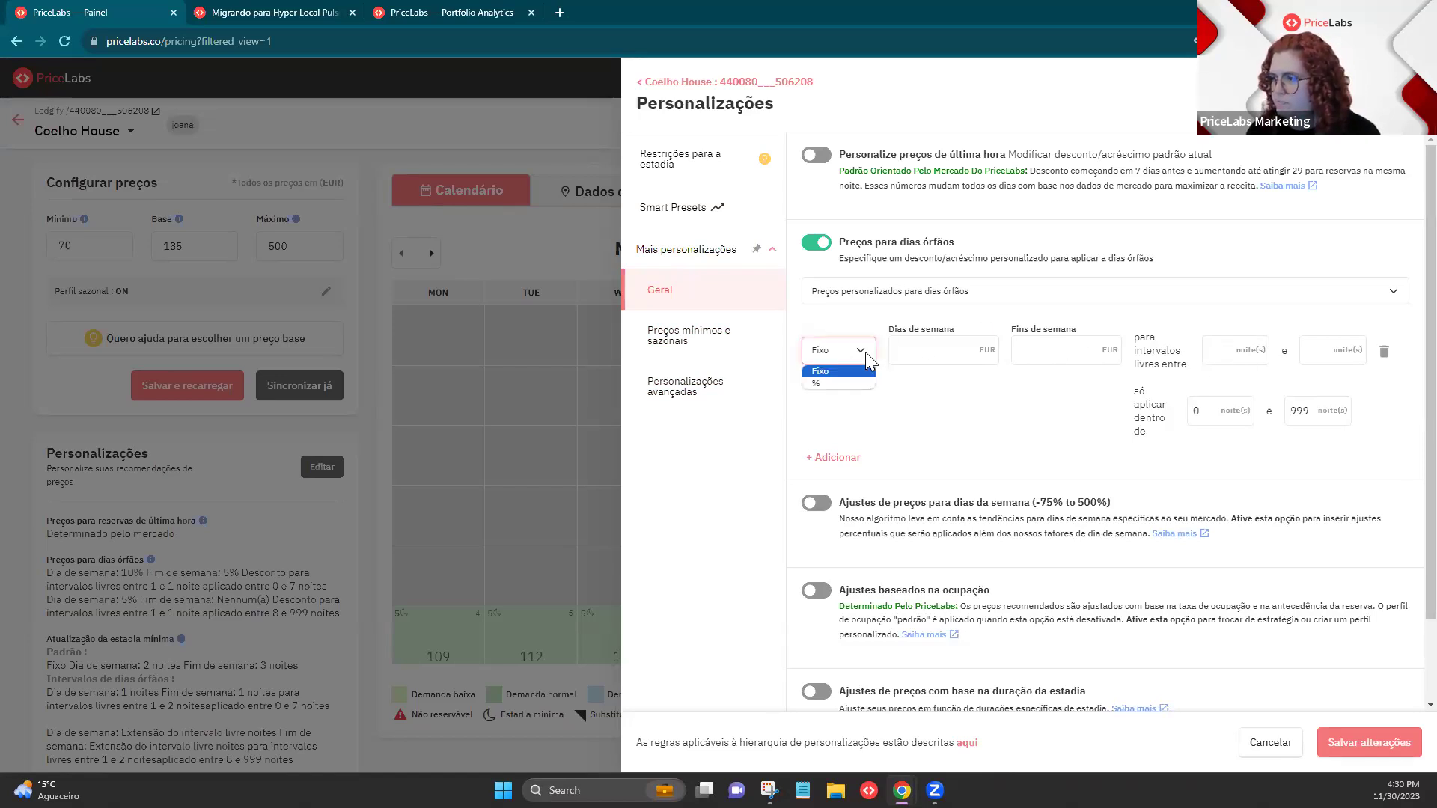
pyautogui.click(832, 384)
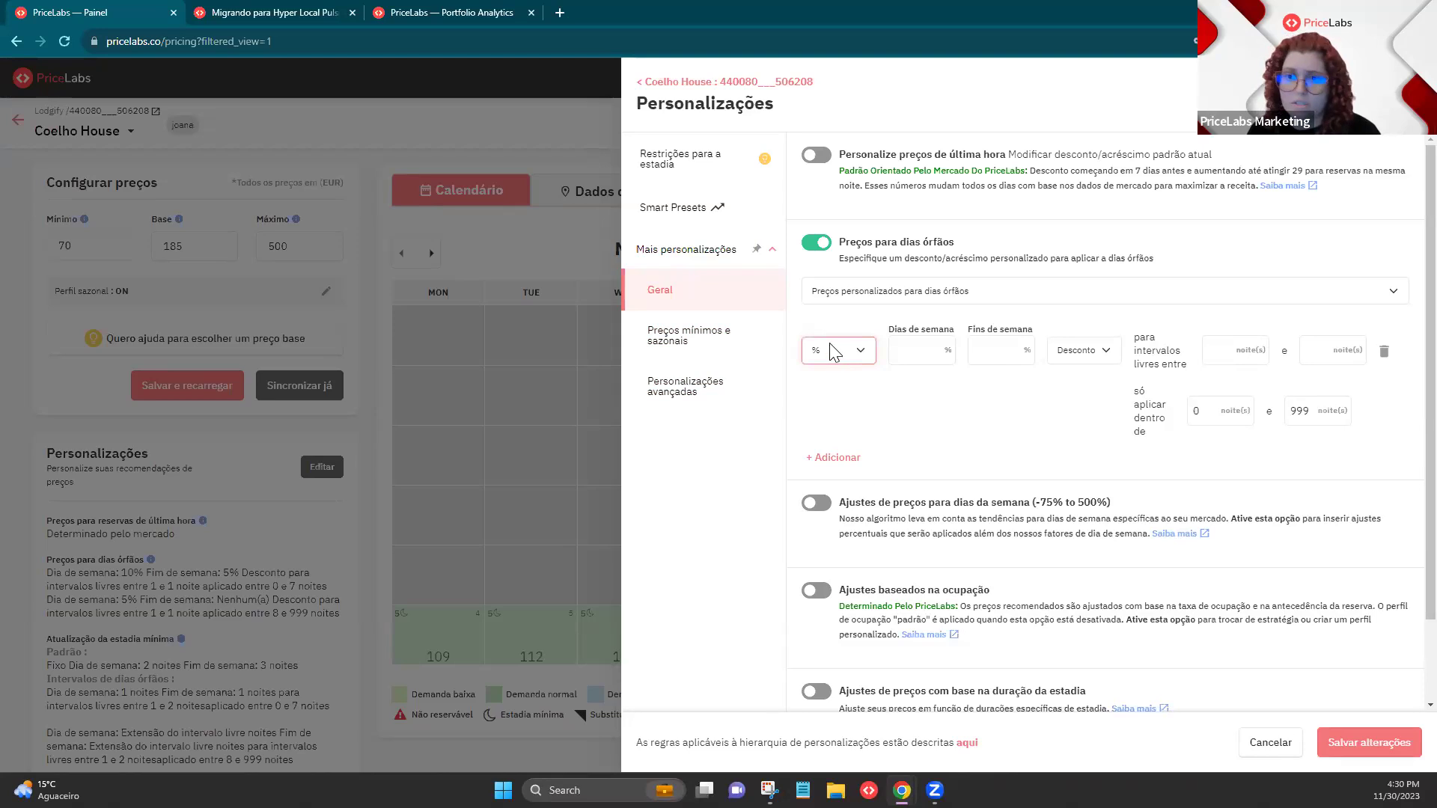
pyautogui.click(1224, 358)
pyautogui.write('1')
pyautogui.click(1304, 340)
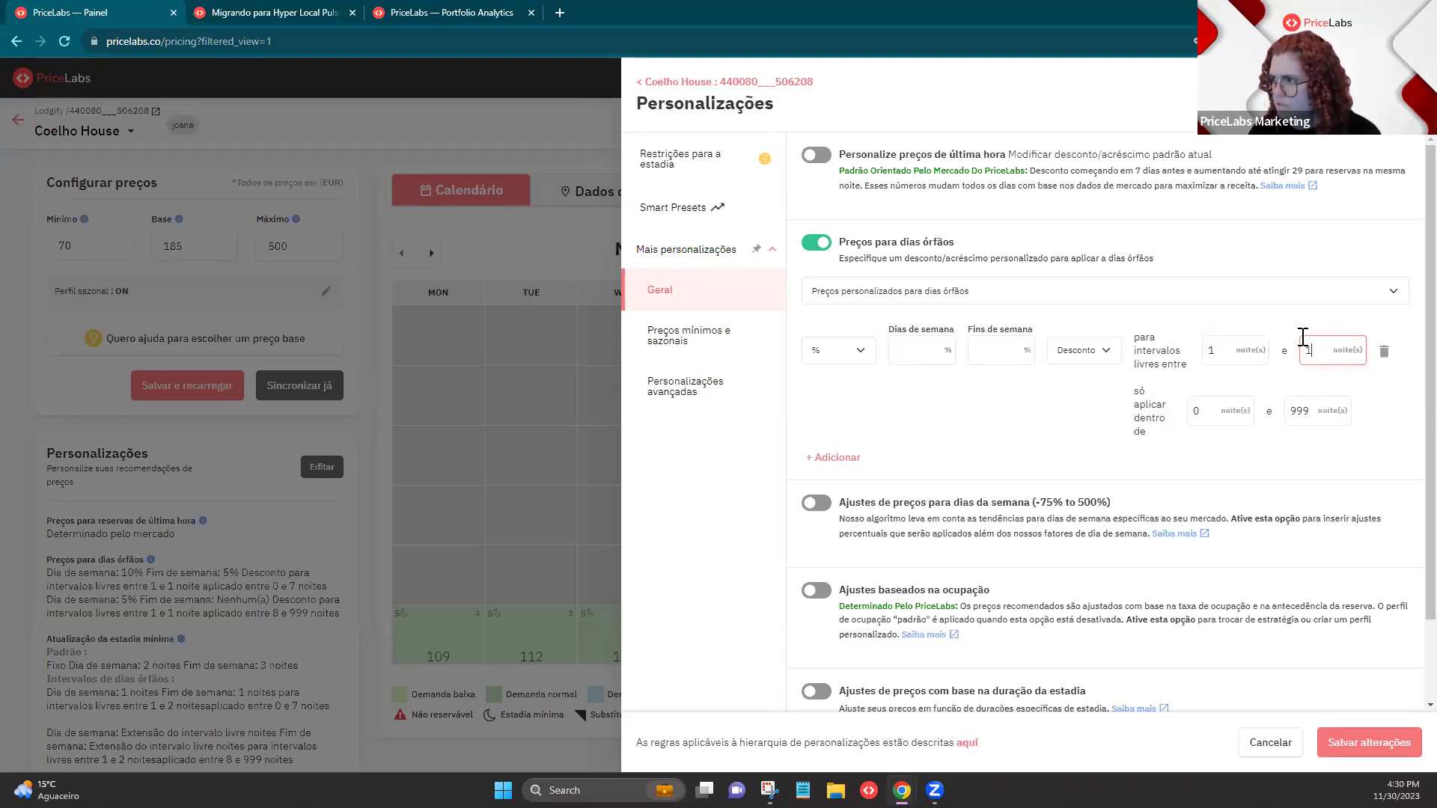
pyautogui.write('1')
# Step: Make the 1-night gap rule an Acréscimo of 10% on weekdays and 15% on weekends
pyautogui.click(1094, 358)
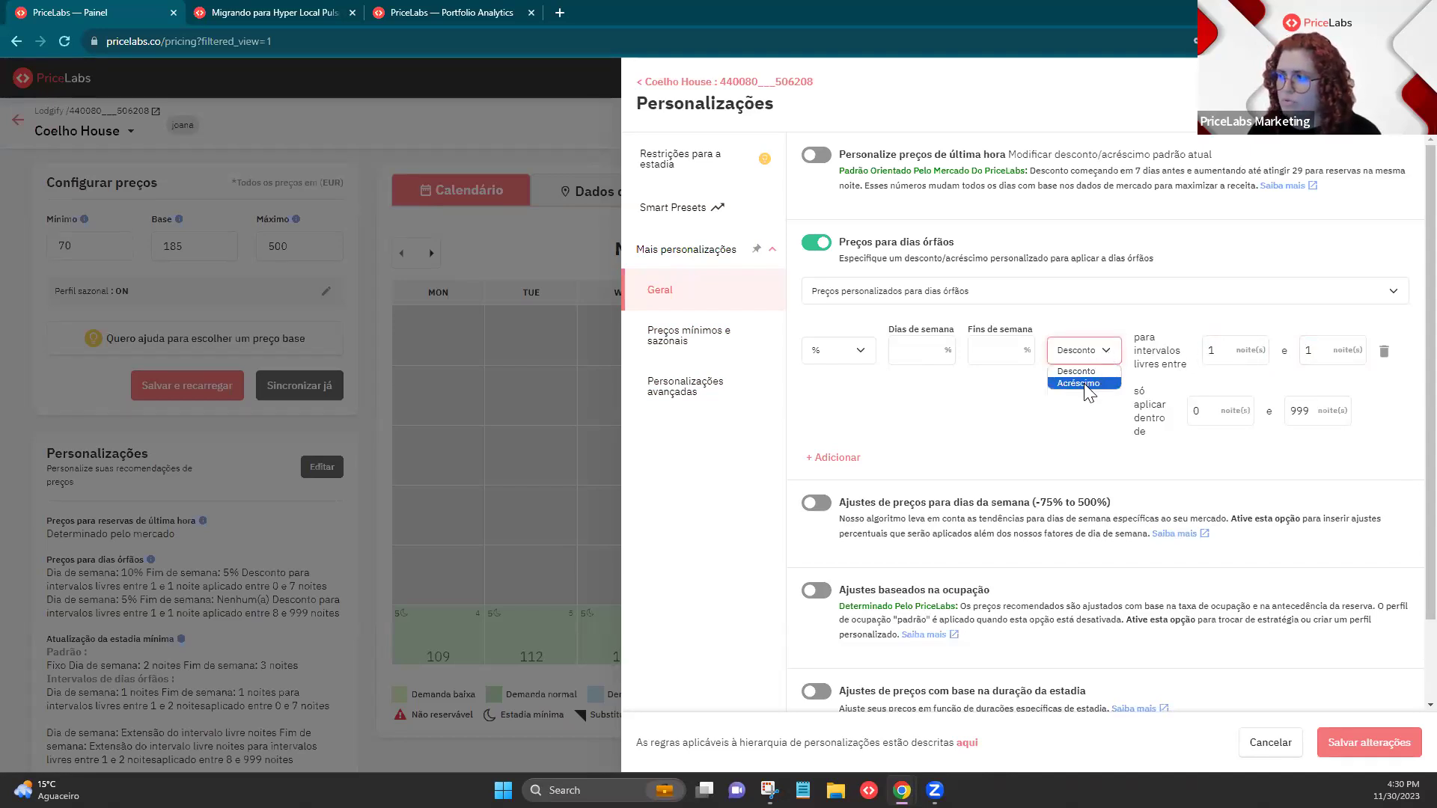
pyautogui.click(1085, 385)
pyautogui.click(925, 349)
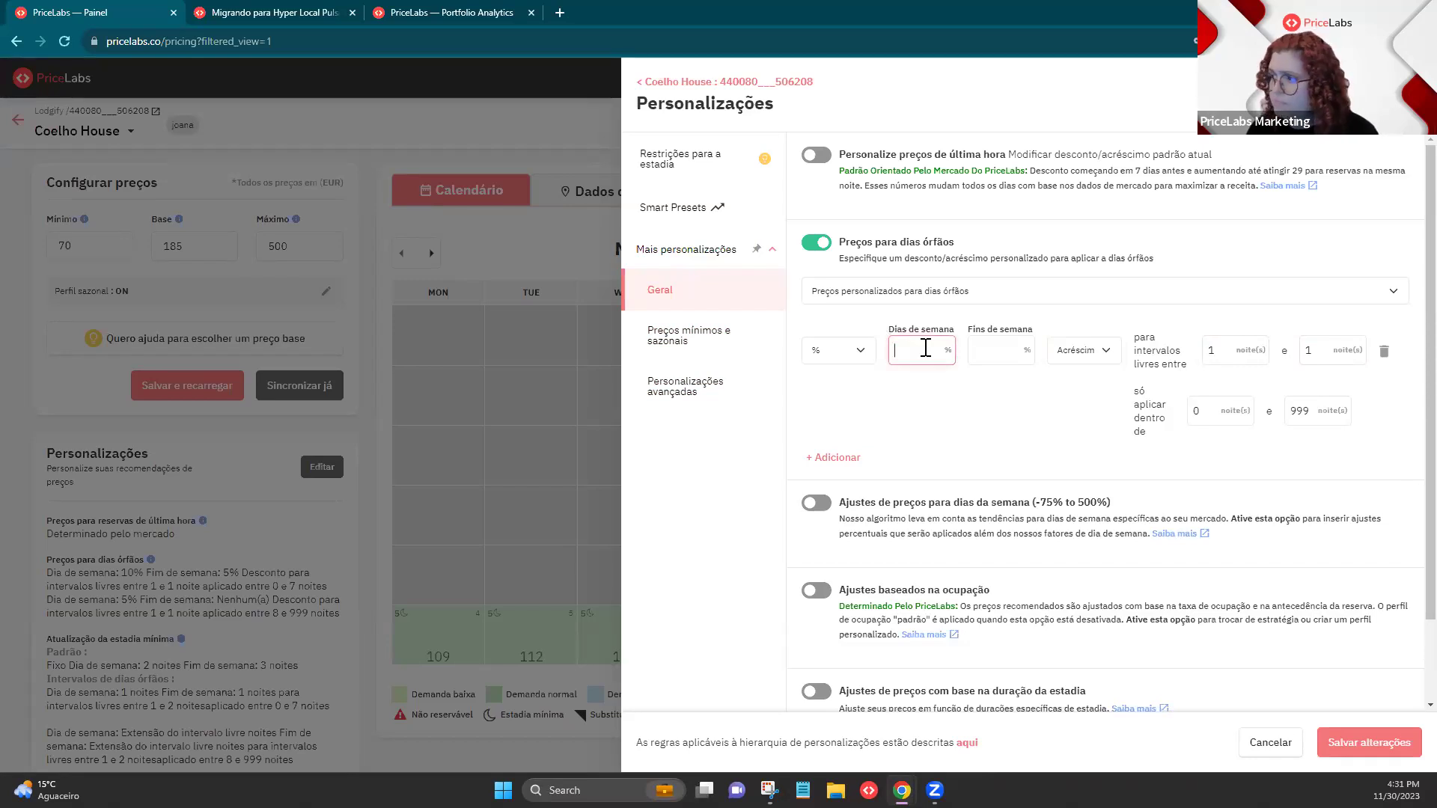
pyautogui.click(986, 349)
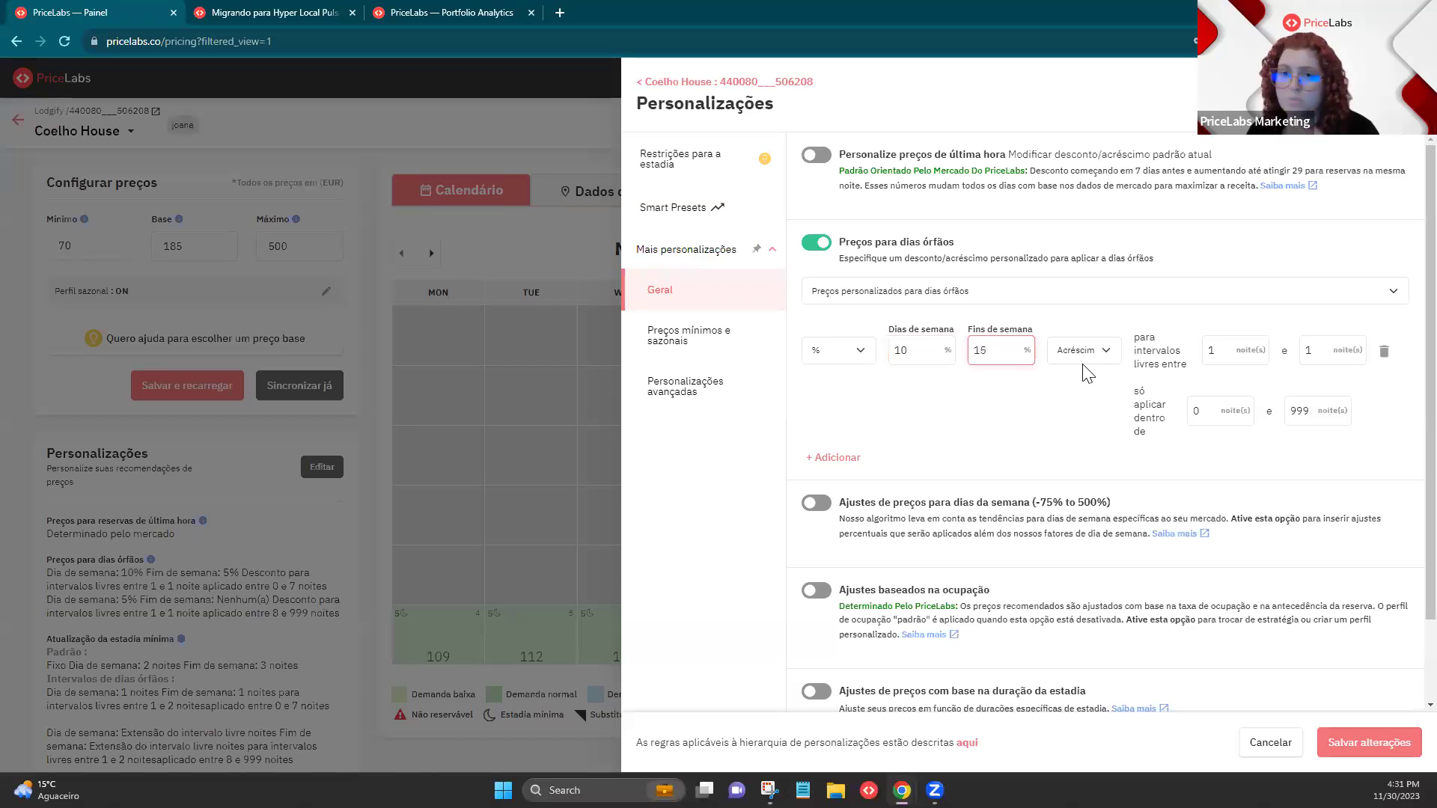
# Step: Add a second percentage-based orphan-day pricing rule for free gaps between 2 and 2 nights
pyautogui.click(832, 464)
pyautogui.click(840, 488)
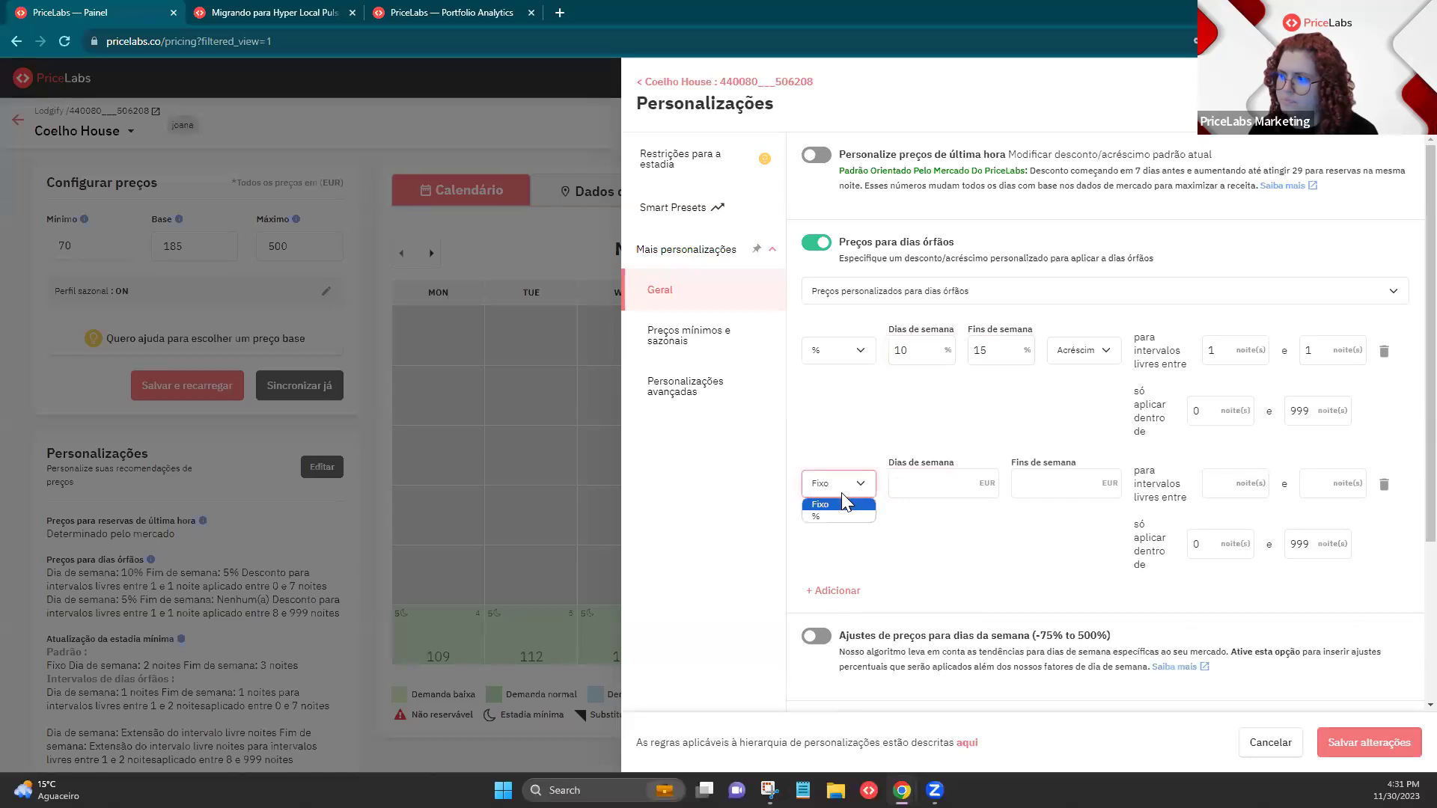
pyautogui.click(837, 517)
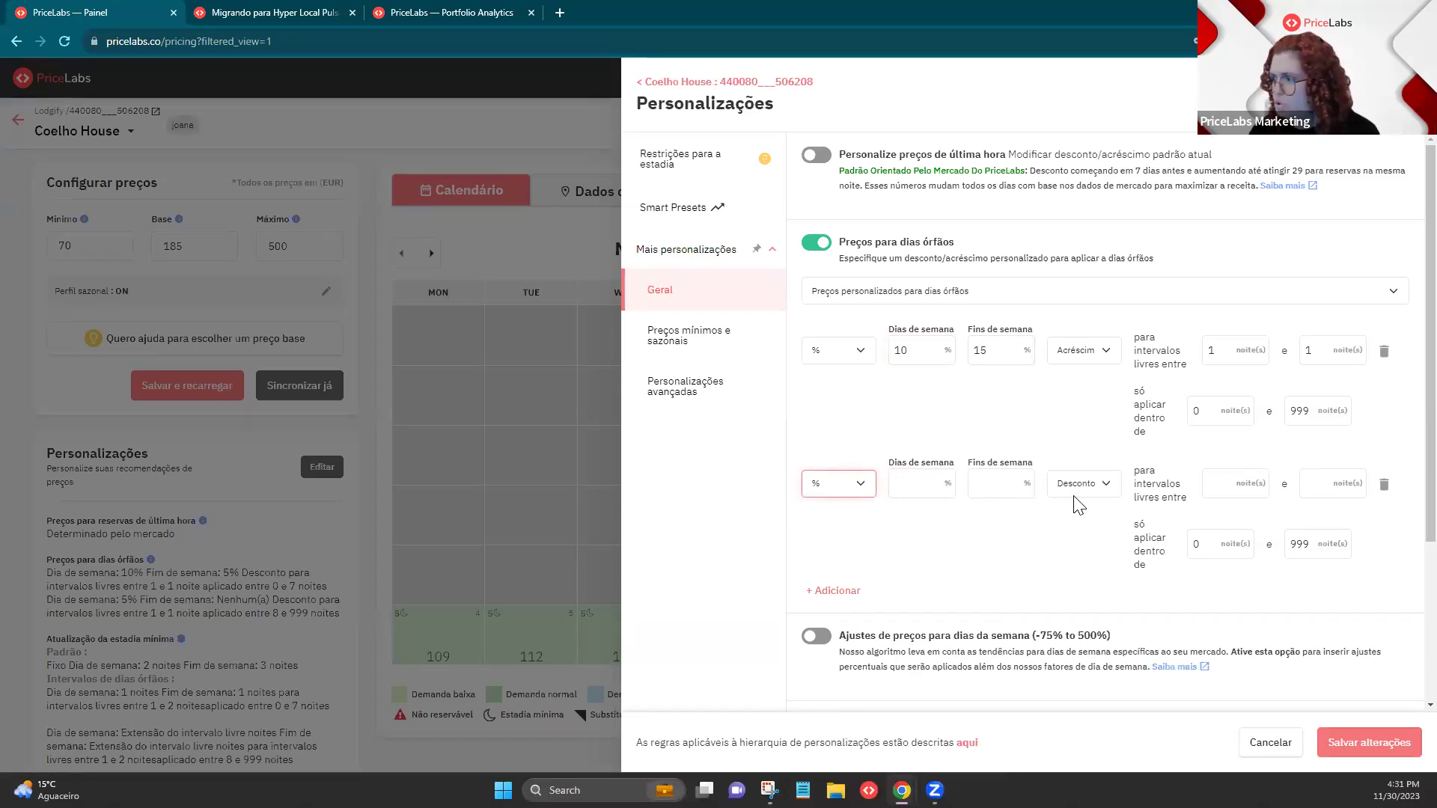
pyautogui.click(1217, 490)
pyautogui.write('2')
pyautogui.click(1316, 480)
# Step: Set the 2-night gap rule's Desconto to 10% on weekdays and 15% on weekends
pyautogui.click(916, 483)
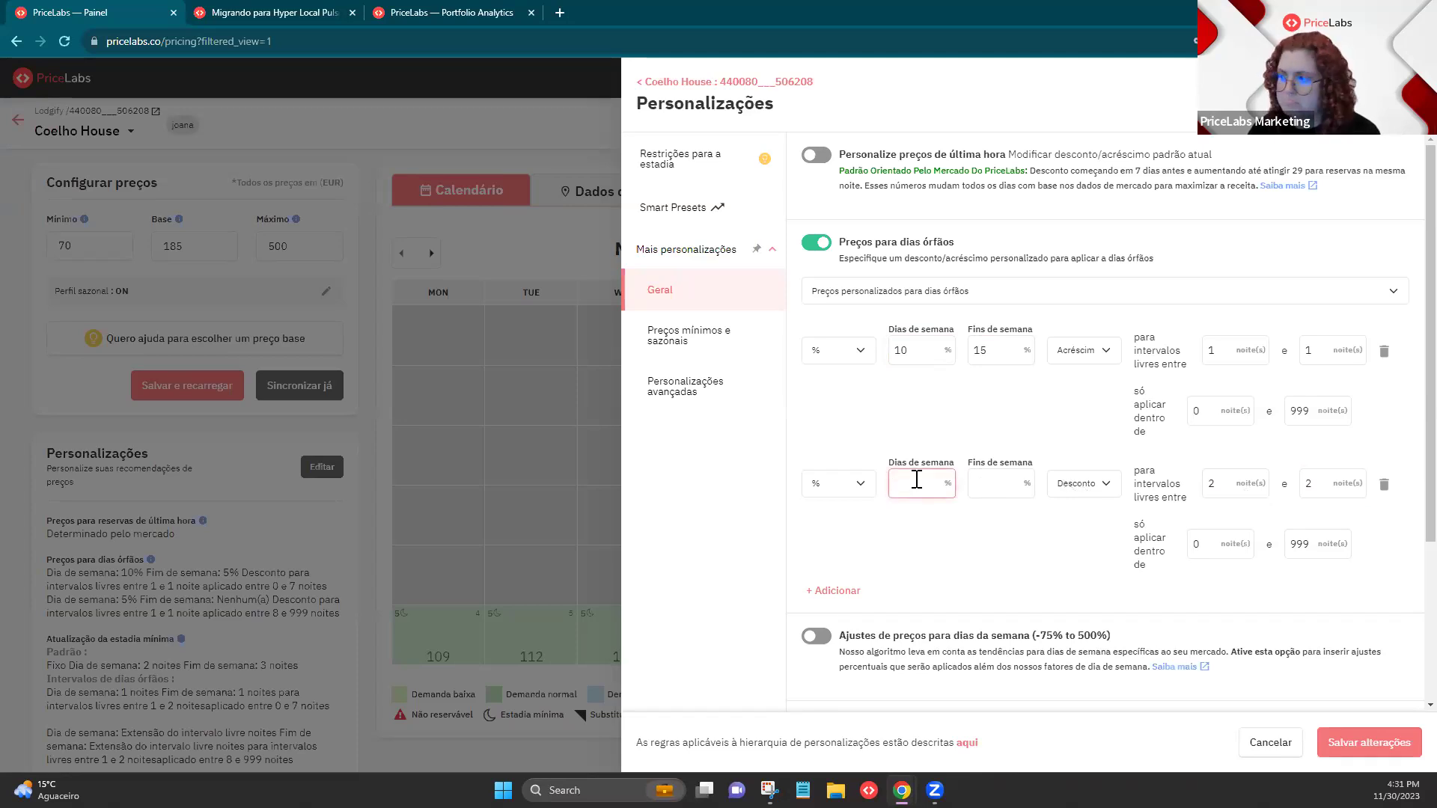
pyautogui.write('10')
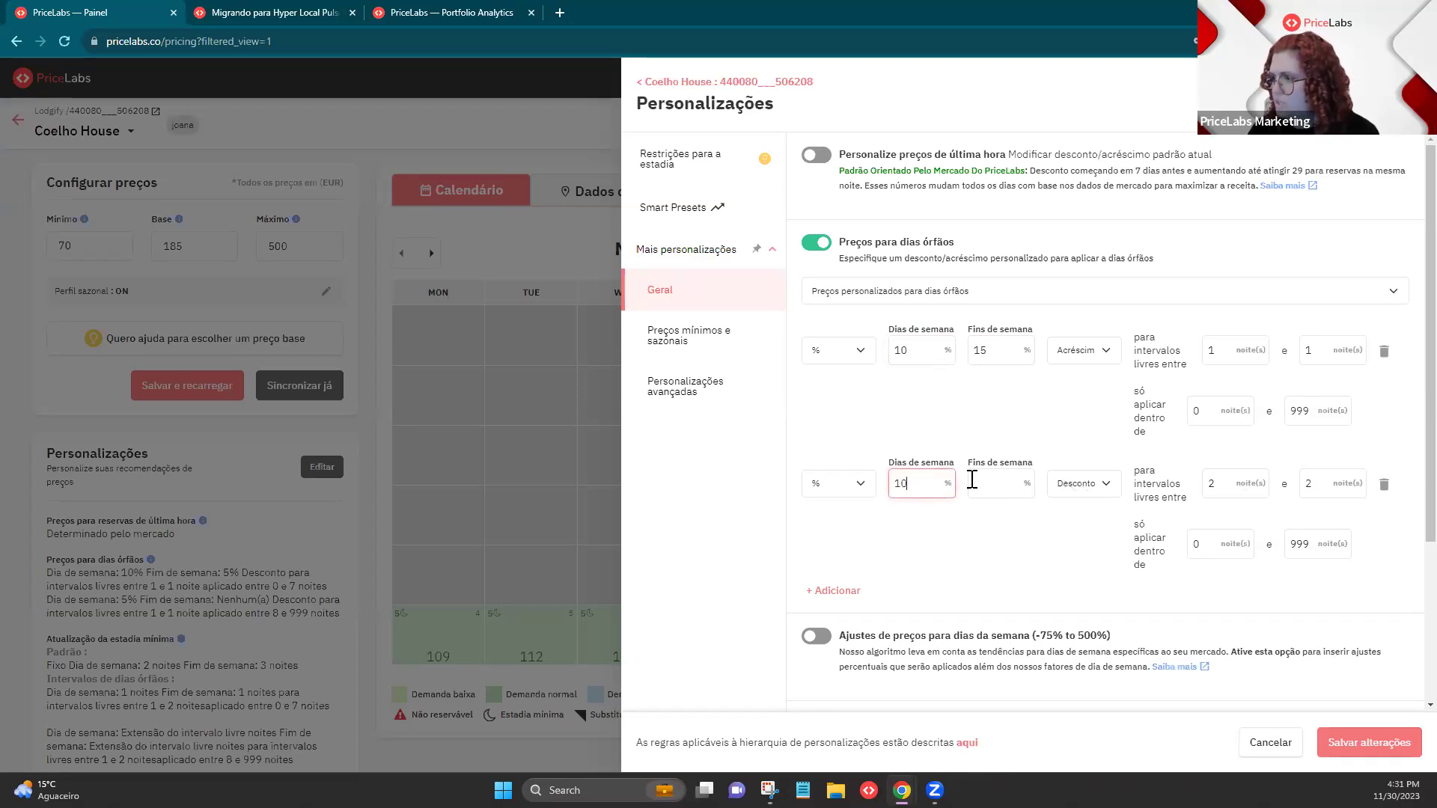
pyautogui.press('Tab')
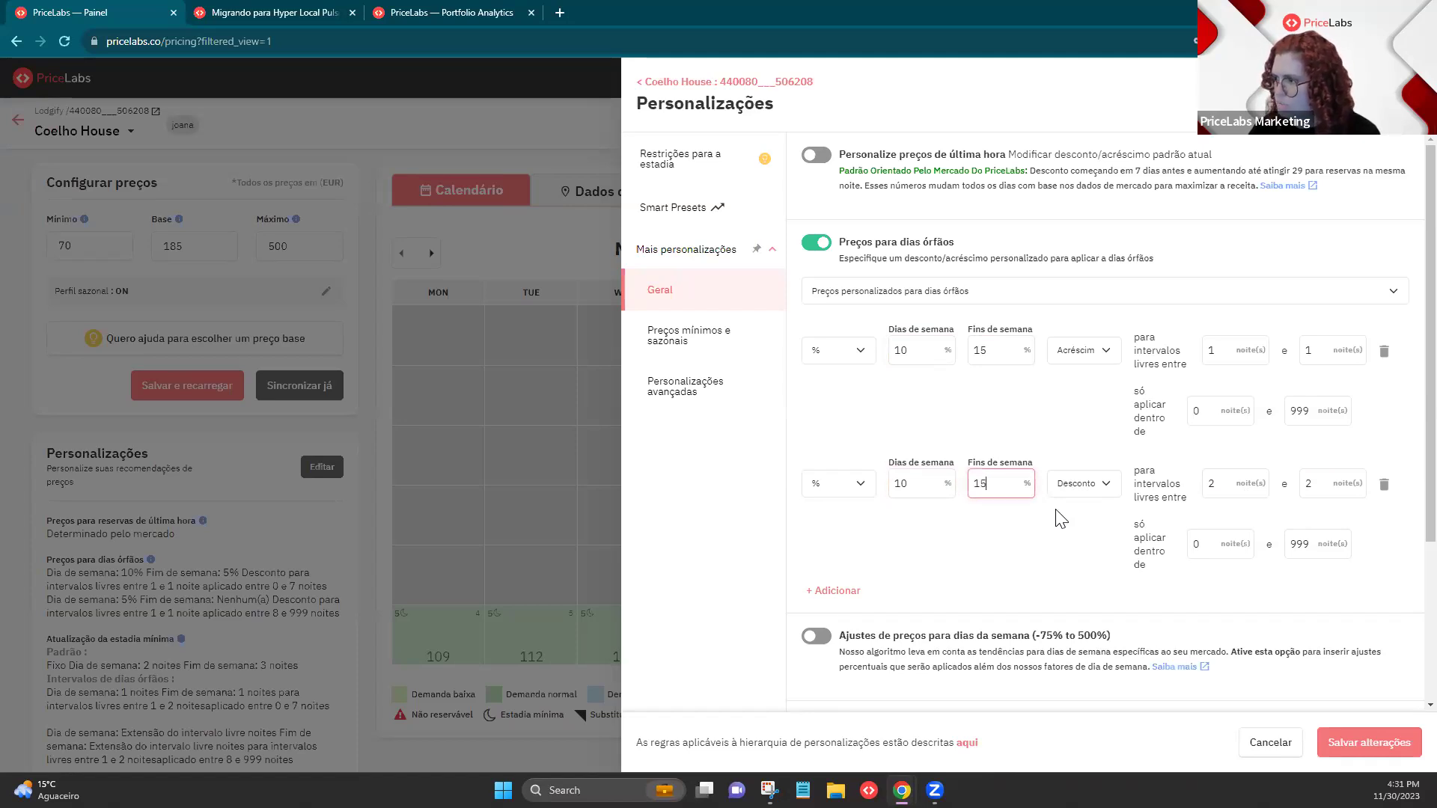
pyautogui.click(1042, 522)
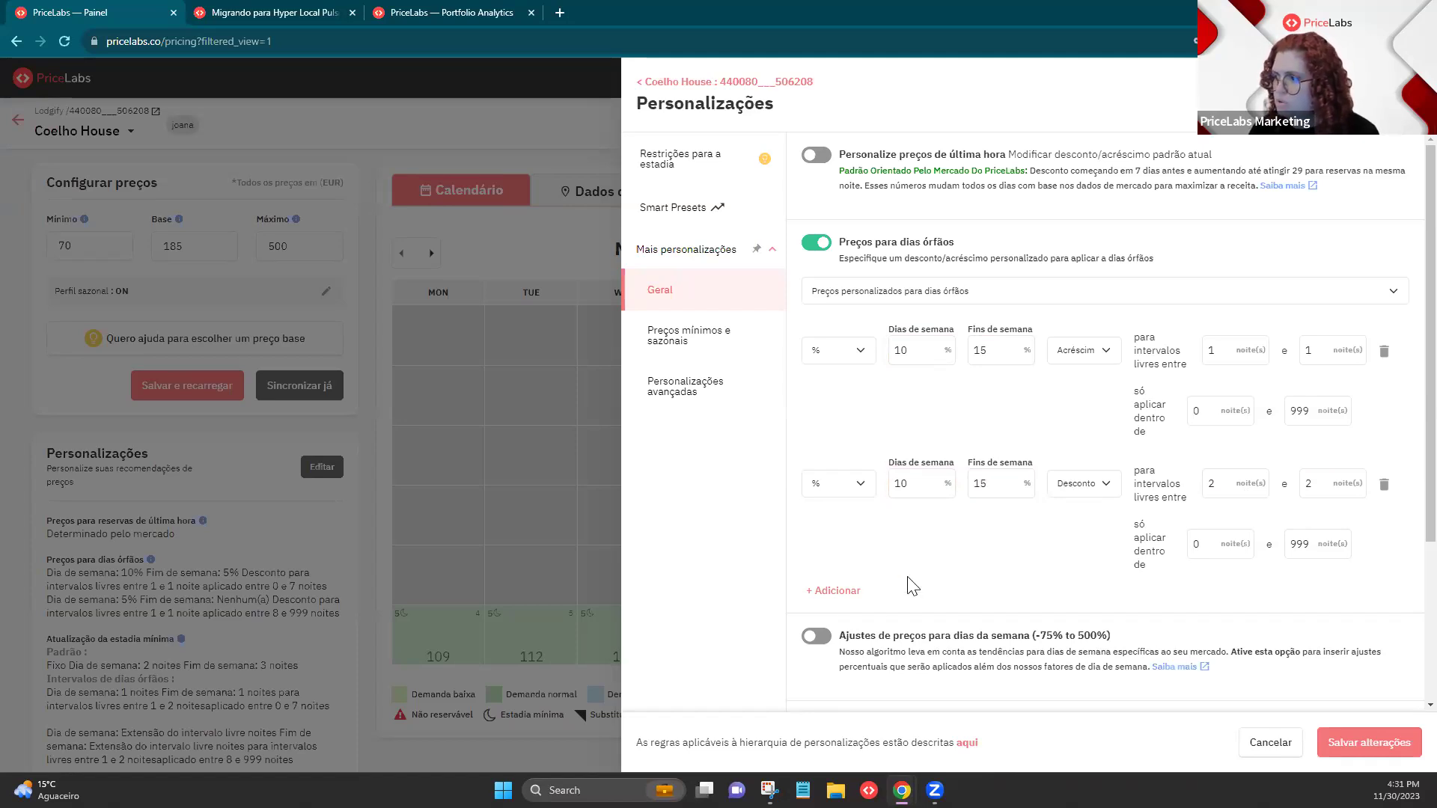
# Step: Add a third percentage-based orphan-day pricing rule for free gaps between 3 and 3 nights
pyautogui.click(856, 593)
pyautogui.scroll(-3, 940, 531)
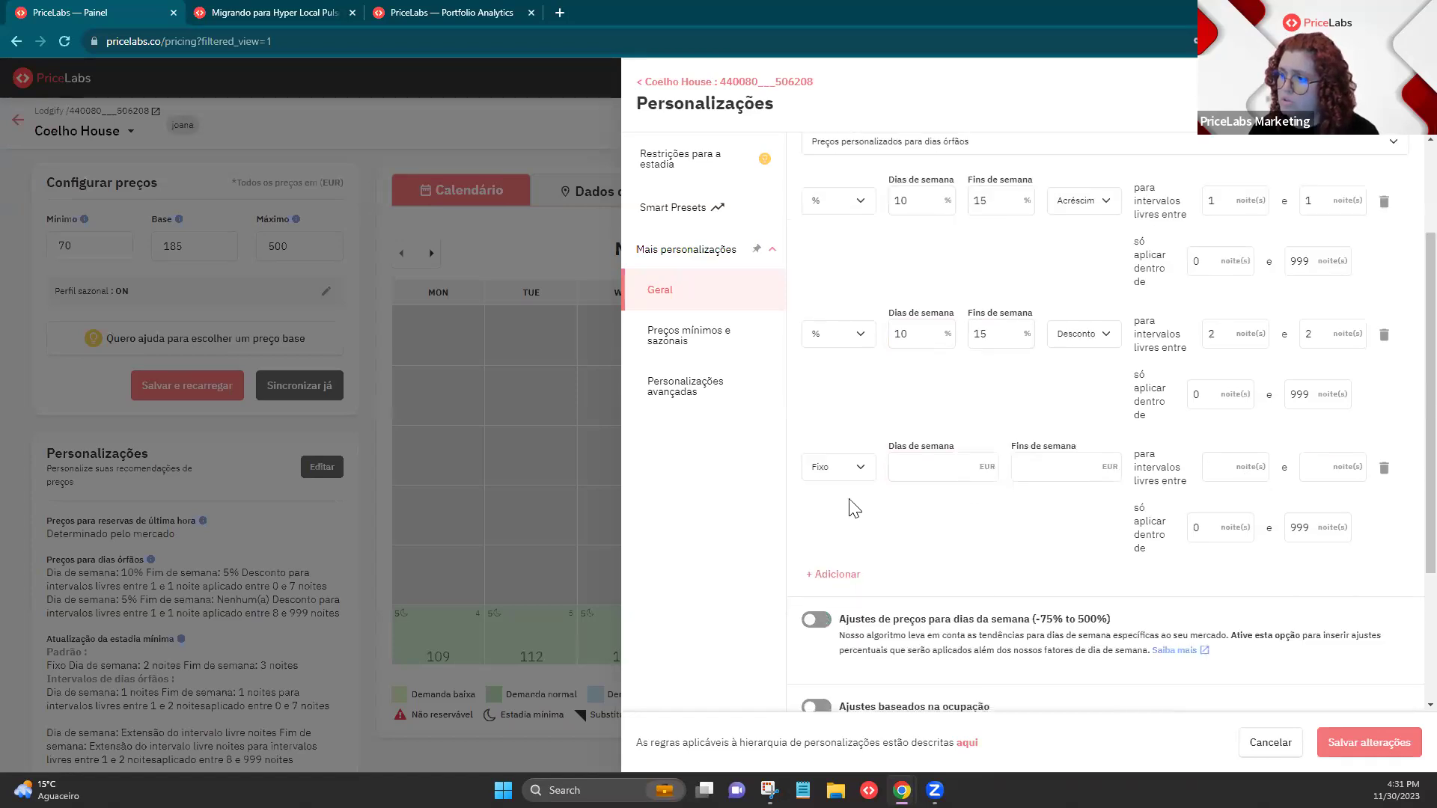
pyautogui.click(836, 426)
pyautogui.click(1228, 396)
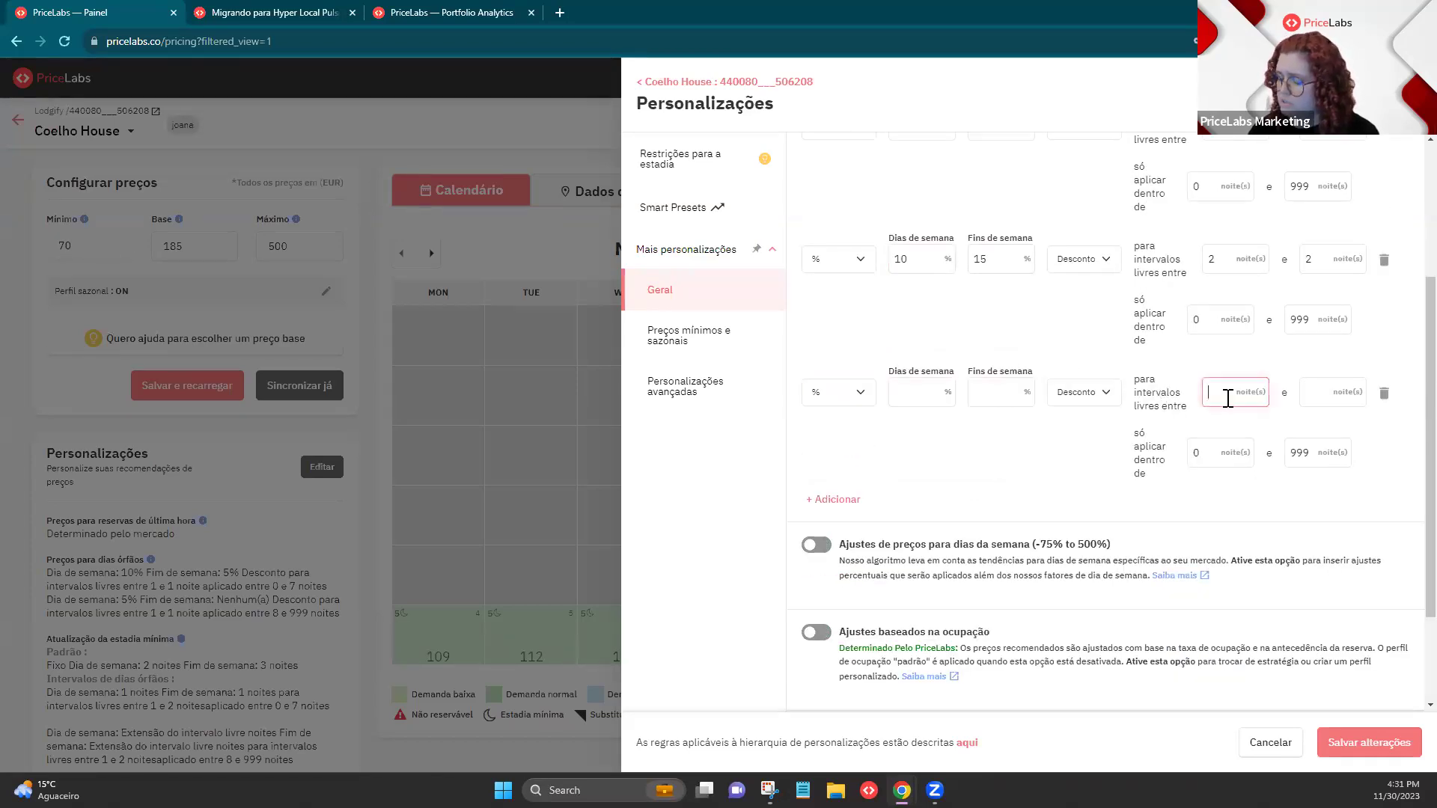
pyautogui.click(1325, 389)
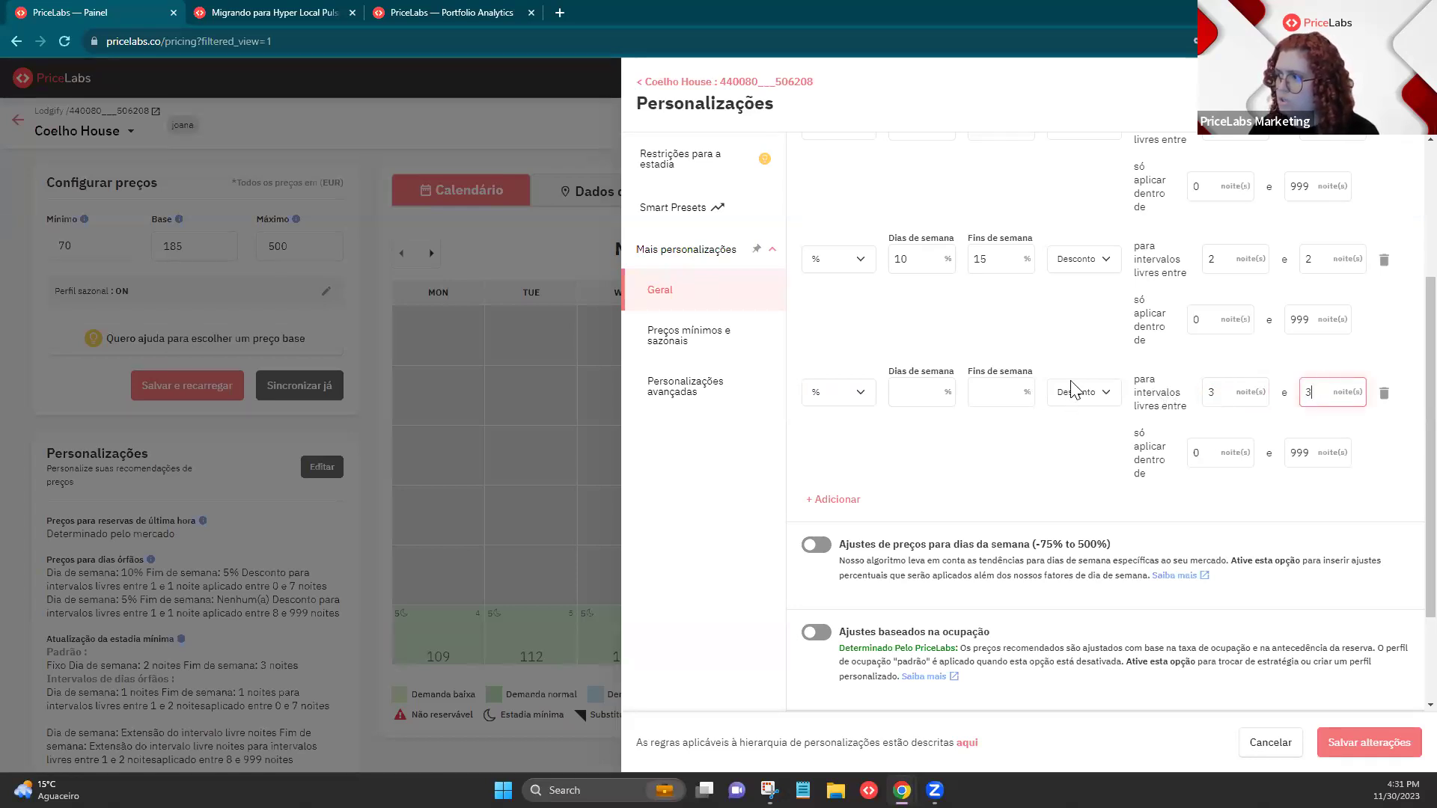
# Step: Set the 3-night gap rule's Desconto to 20% on weekdays and 25% on weekends, and leave the customizations without saving
pyautogui.click(926, 391)
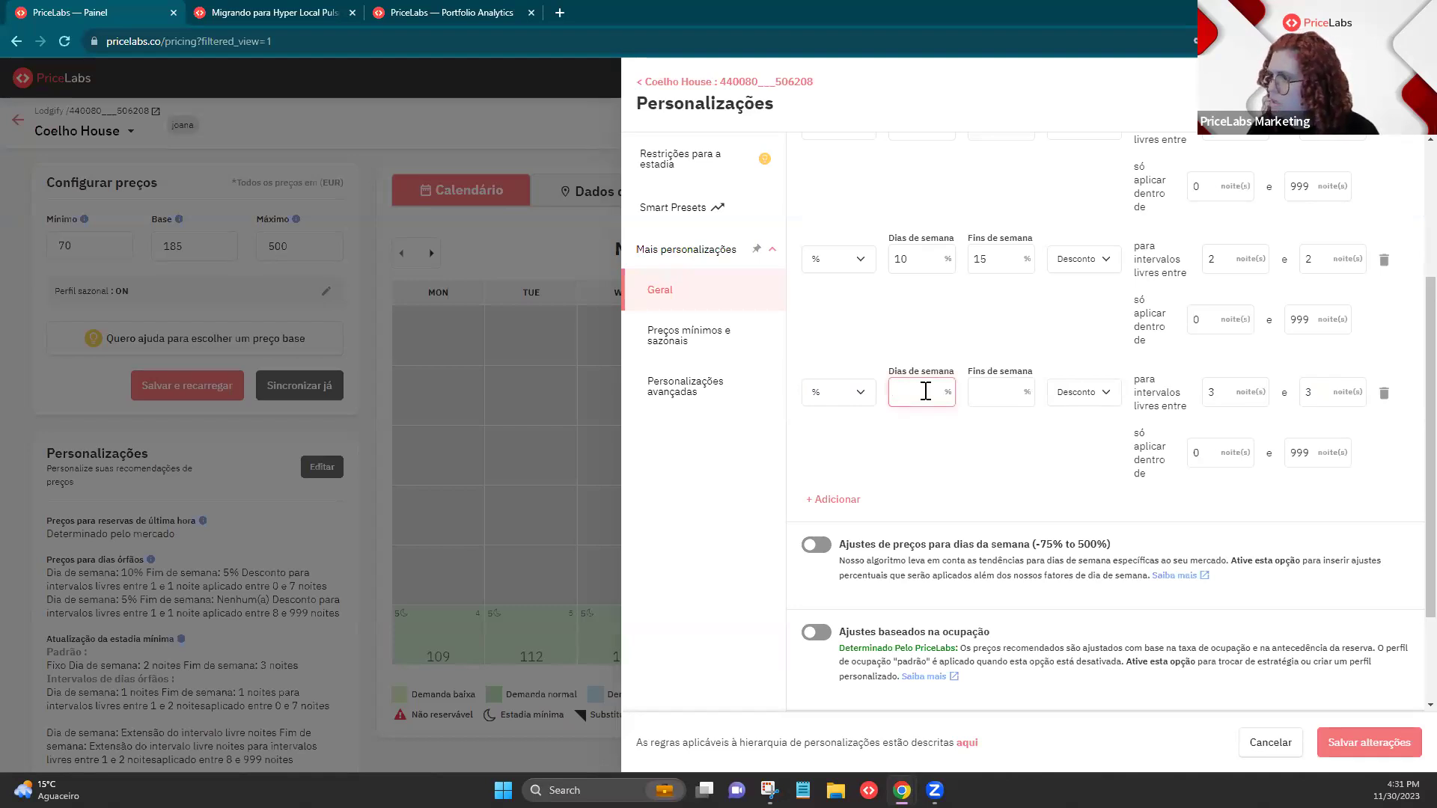
pyautogui.click(1033, 396)
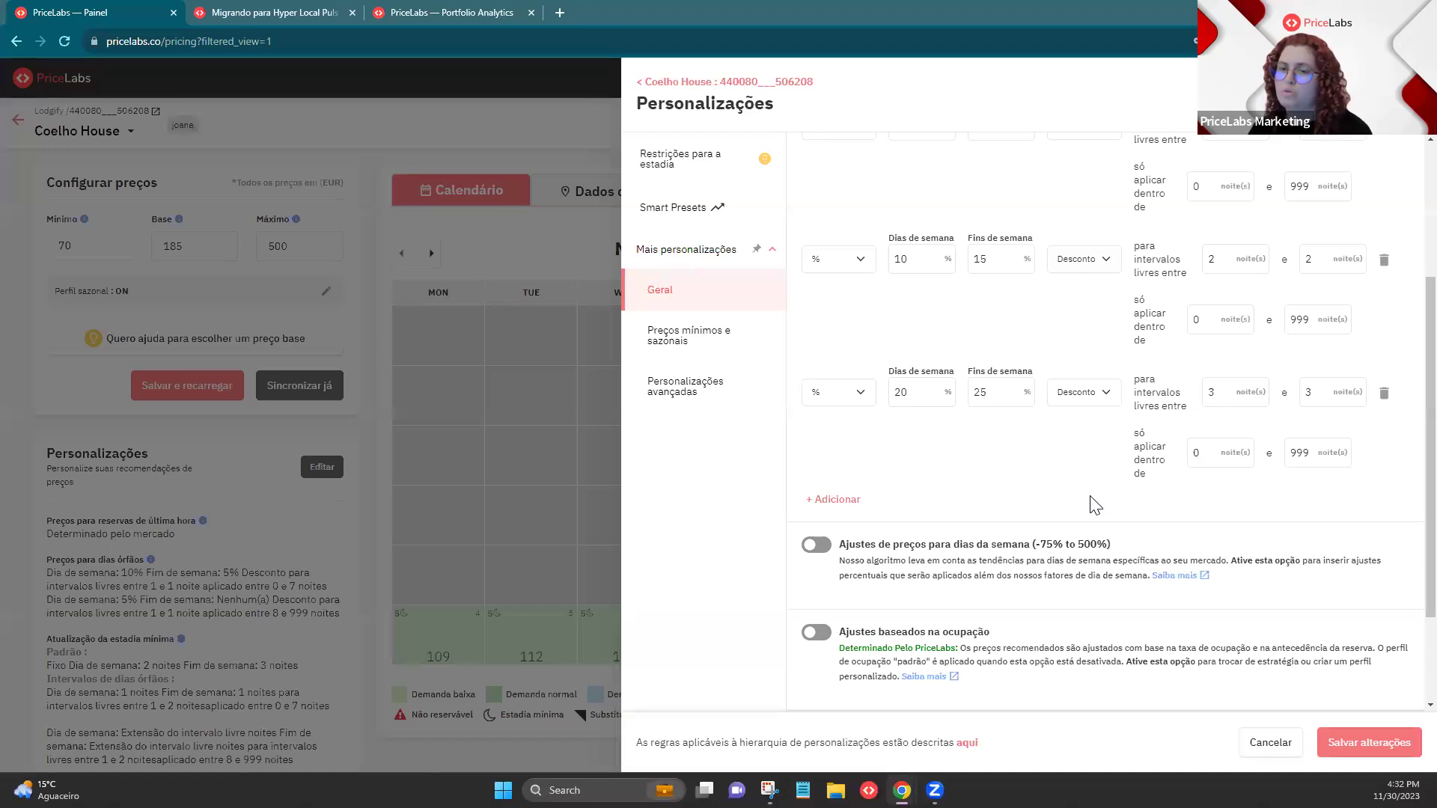
pyautogui.scroll(1, 1089, 497)
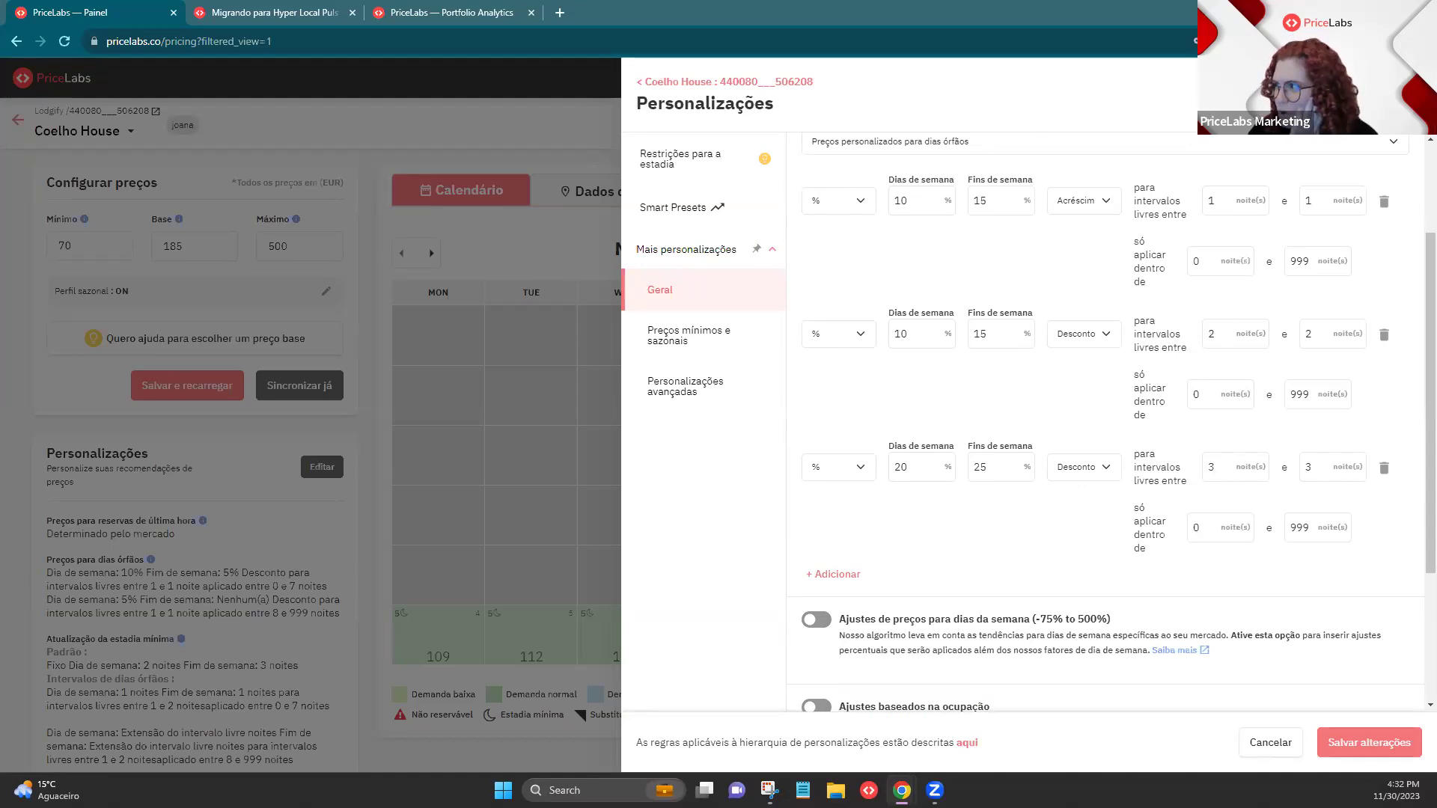
pyautogui.press('Escape')
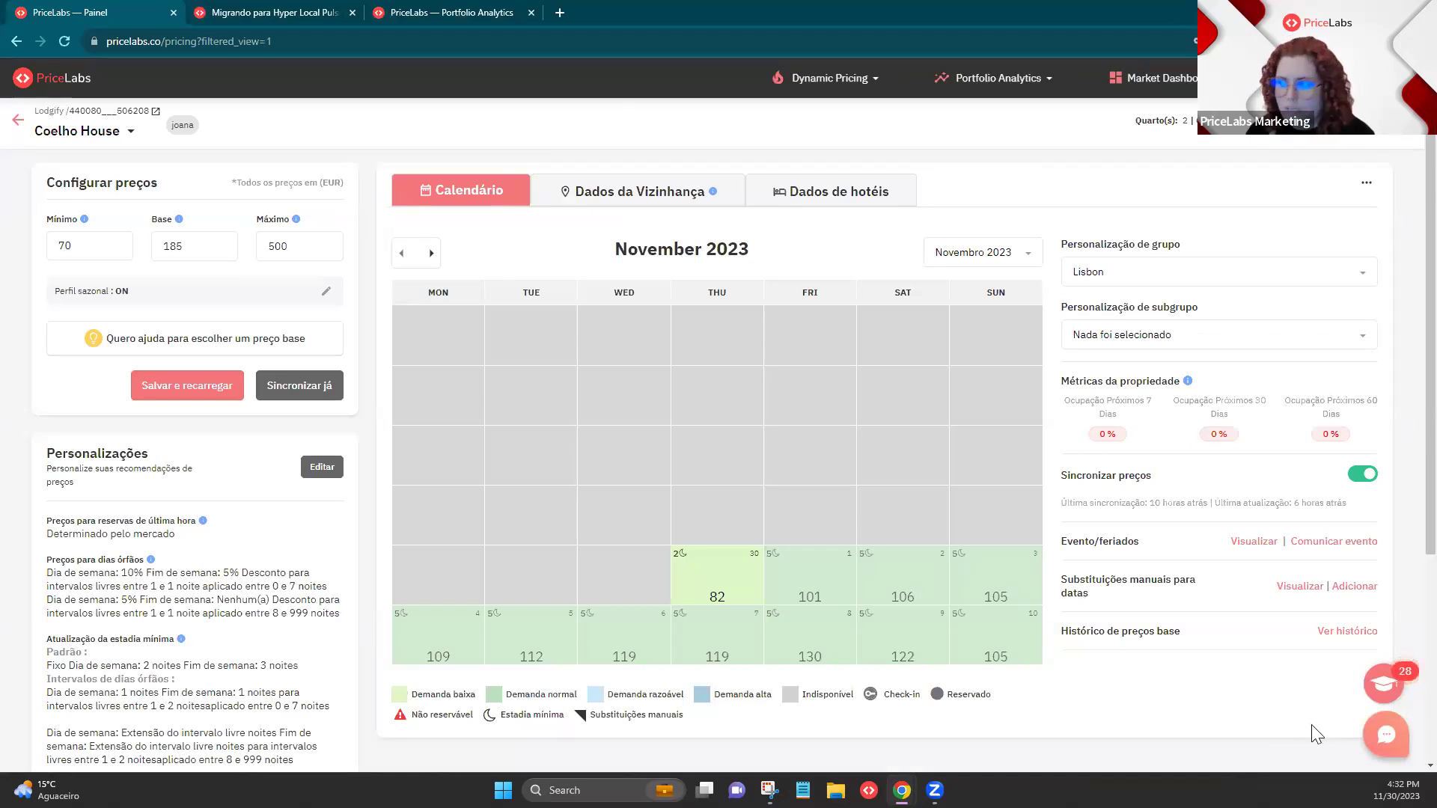
# Step: Open the help window and view its email support form and the chat's help options
pyautogui.click(1388, 732)
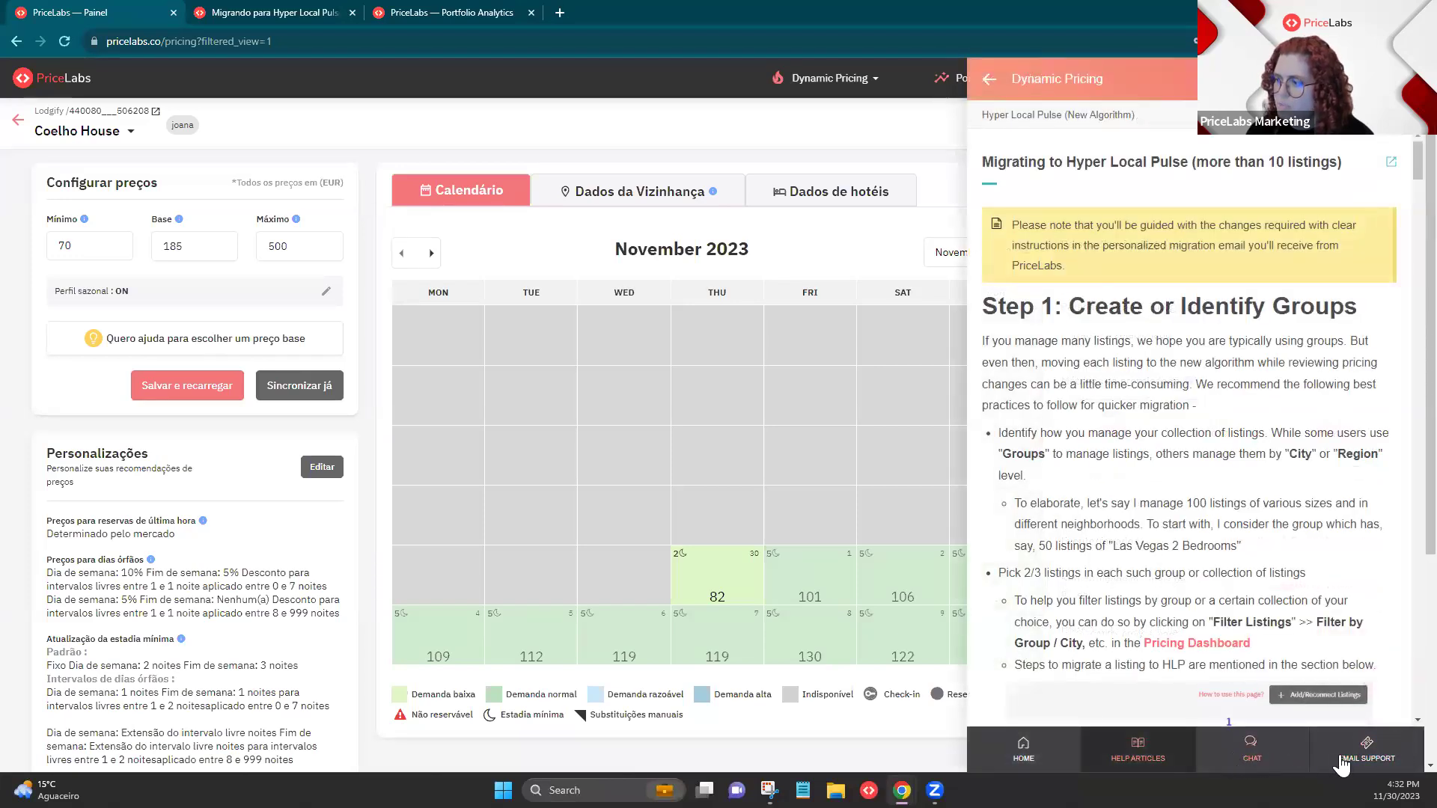
pyautogui.click(1364, 760)
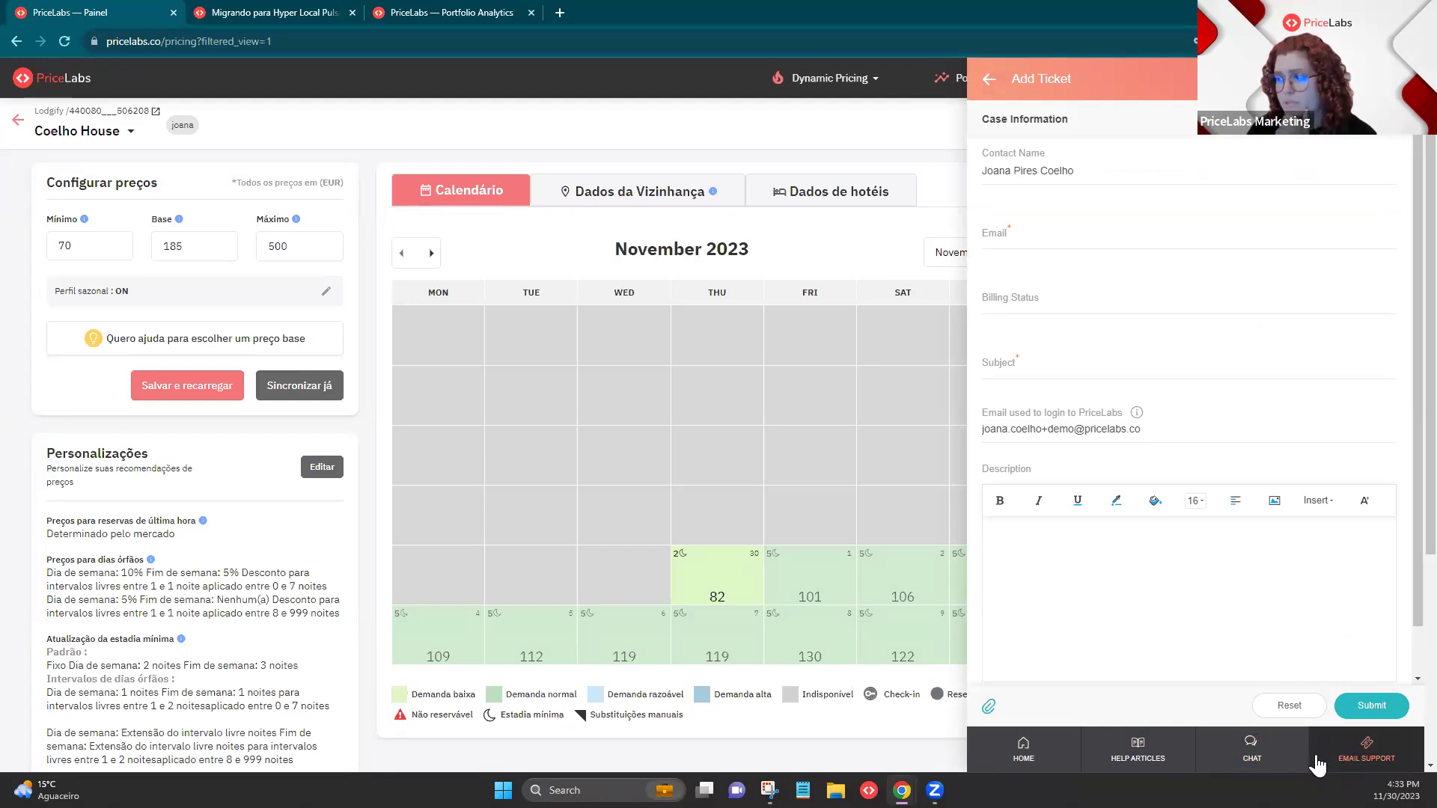
pyautogui.click(1278, 764)
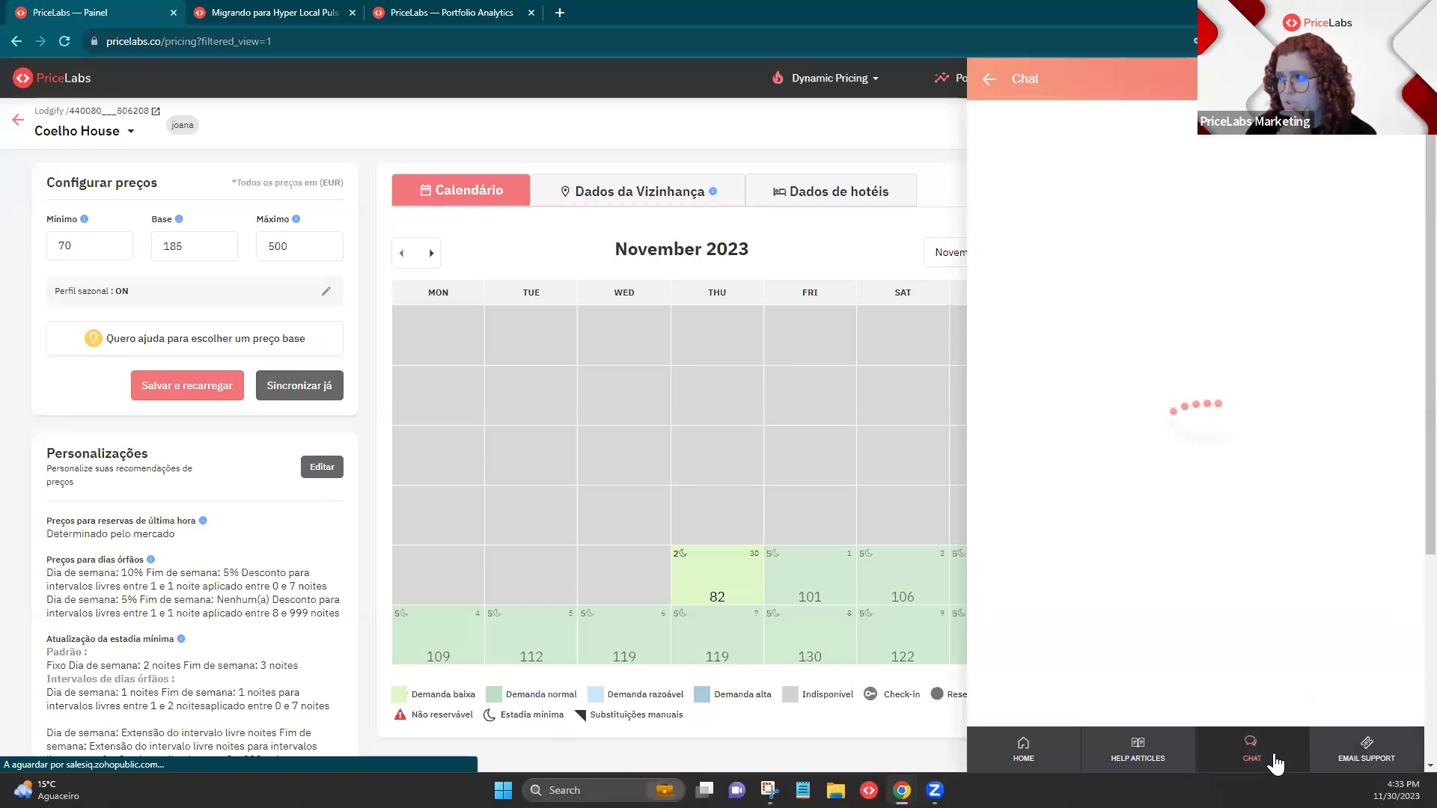
pyautogui.click(1214, 437)
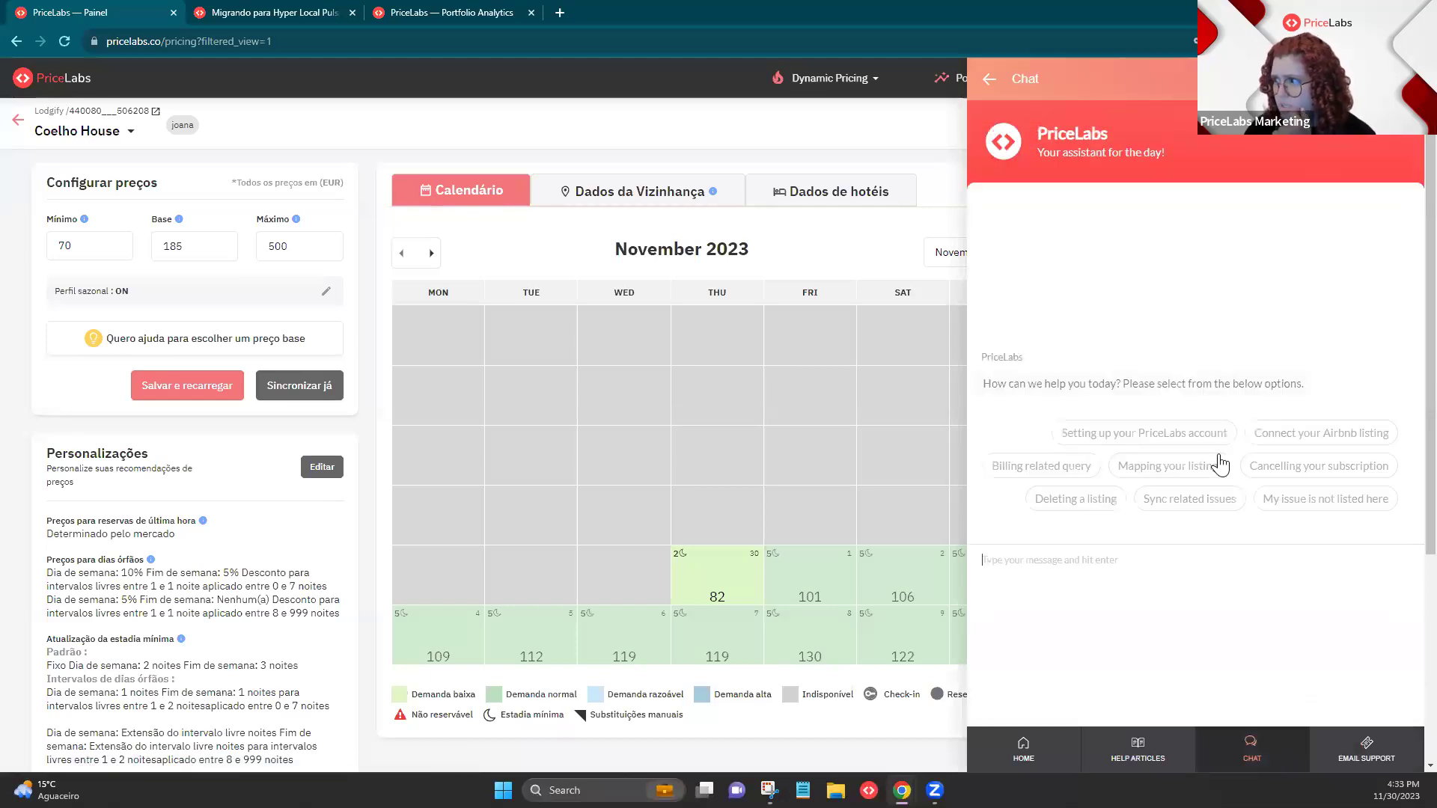
pyautogui.click(1134, 551)
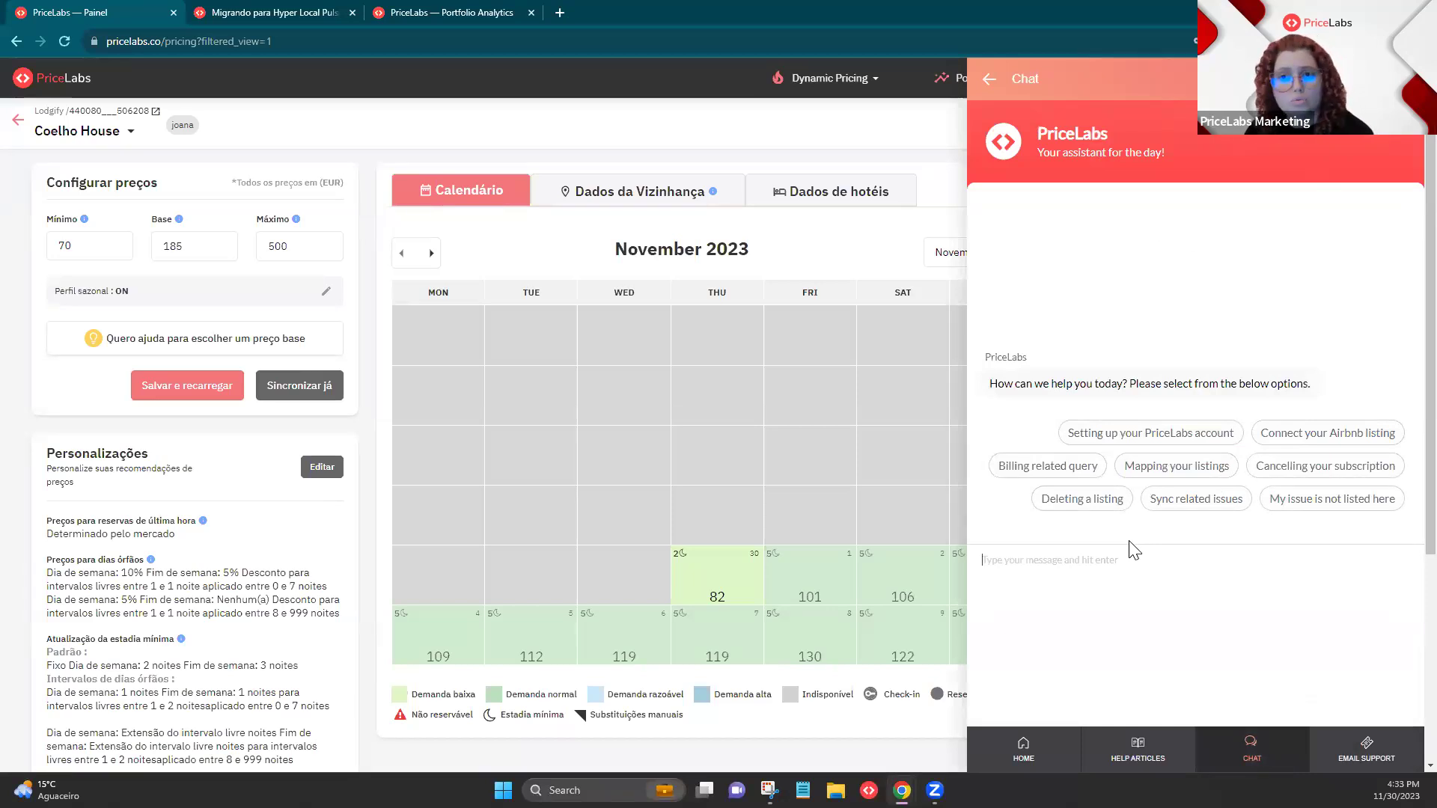
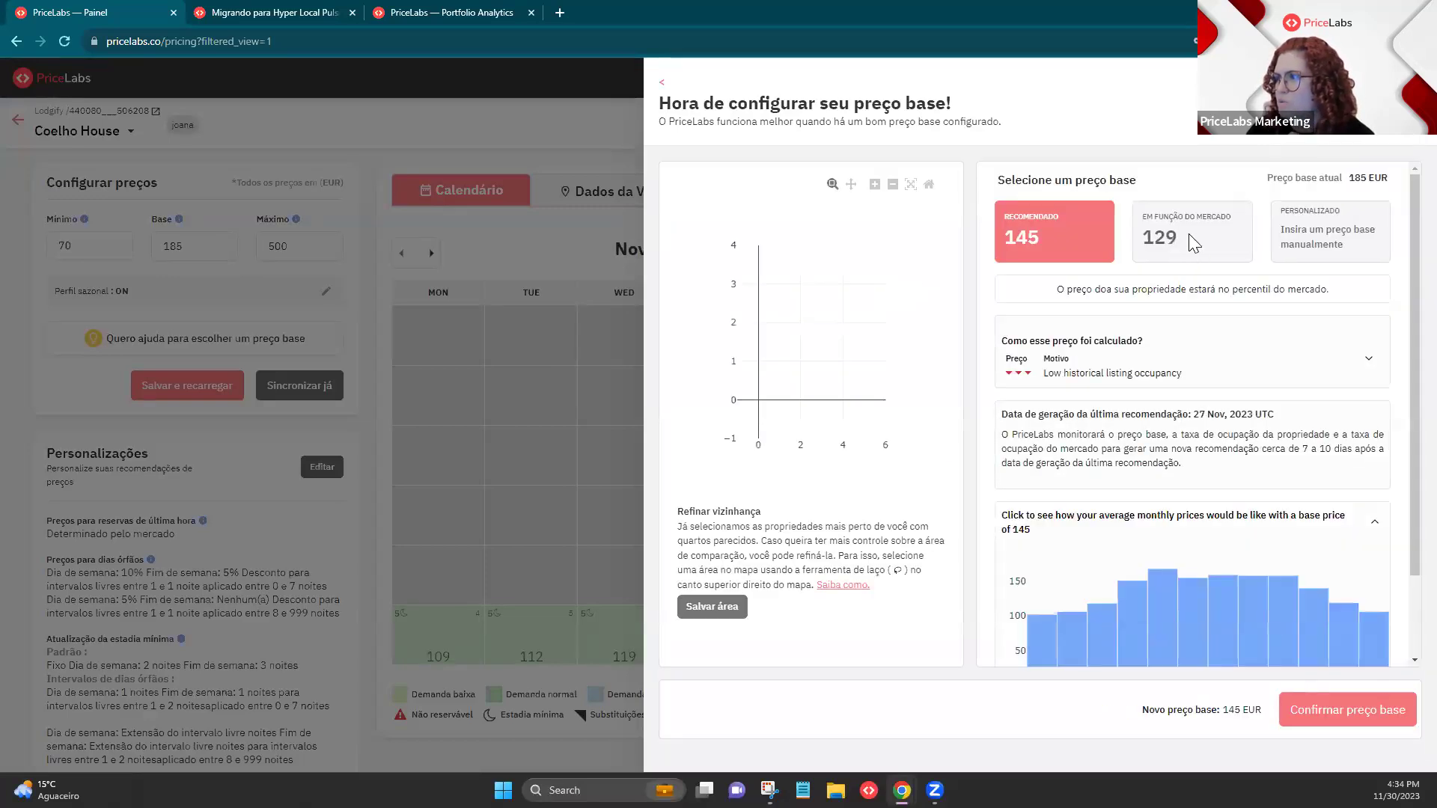
# Step: Switch the base price suggestion to Em função do mercado, inspect the neighbourhood map, and add 2Quartos to the room selection
pyautogui.click(1157, 238)
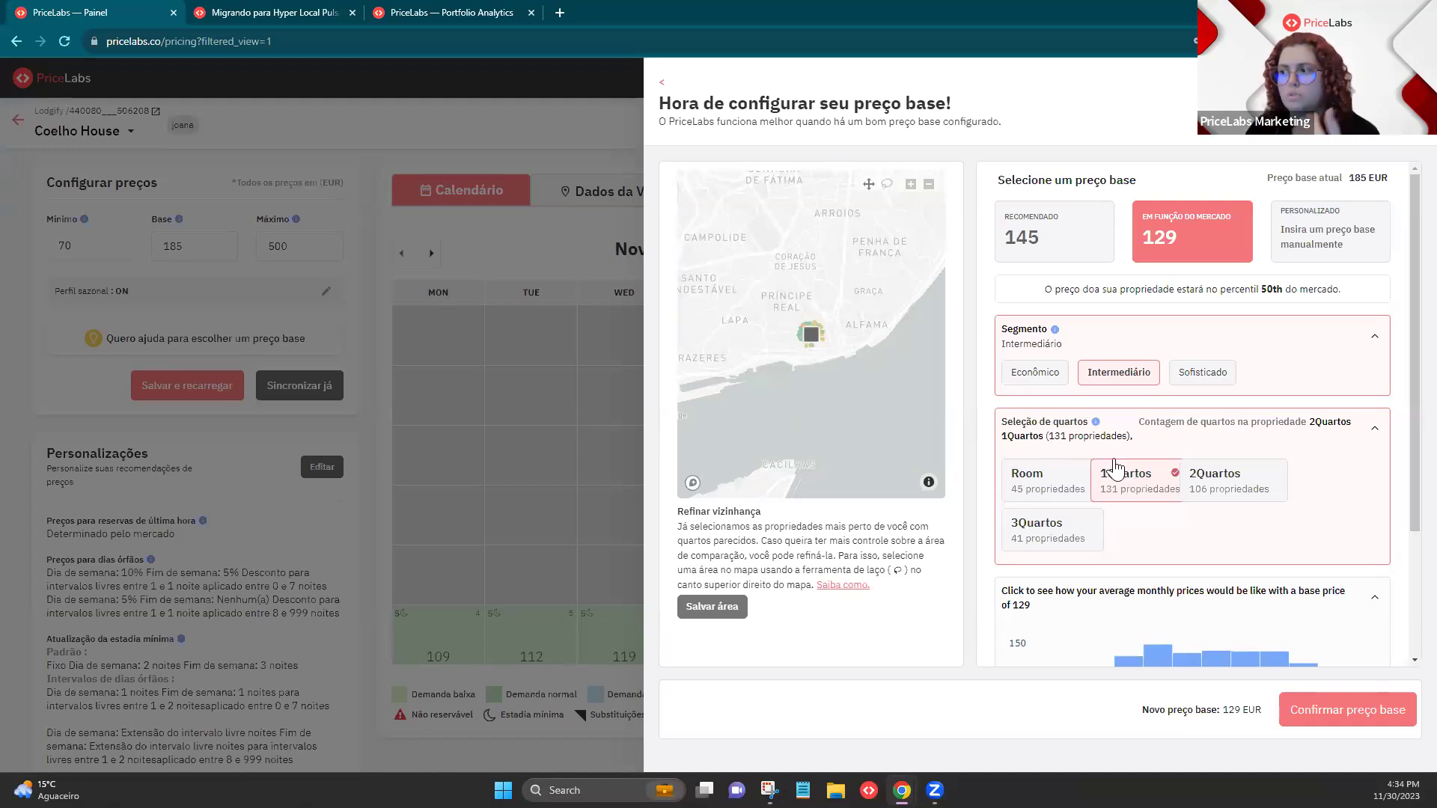
pyautogui.scroll(3, 813, 370)
pyautogui.scroll(3, 824, 337)
pyautogui.moveTo(805, 337); pyautogui.dragTo(827, 365)
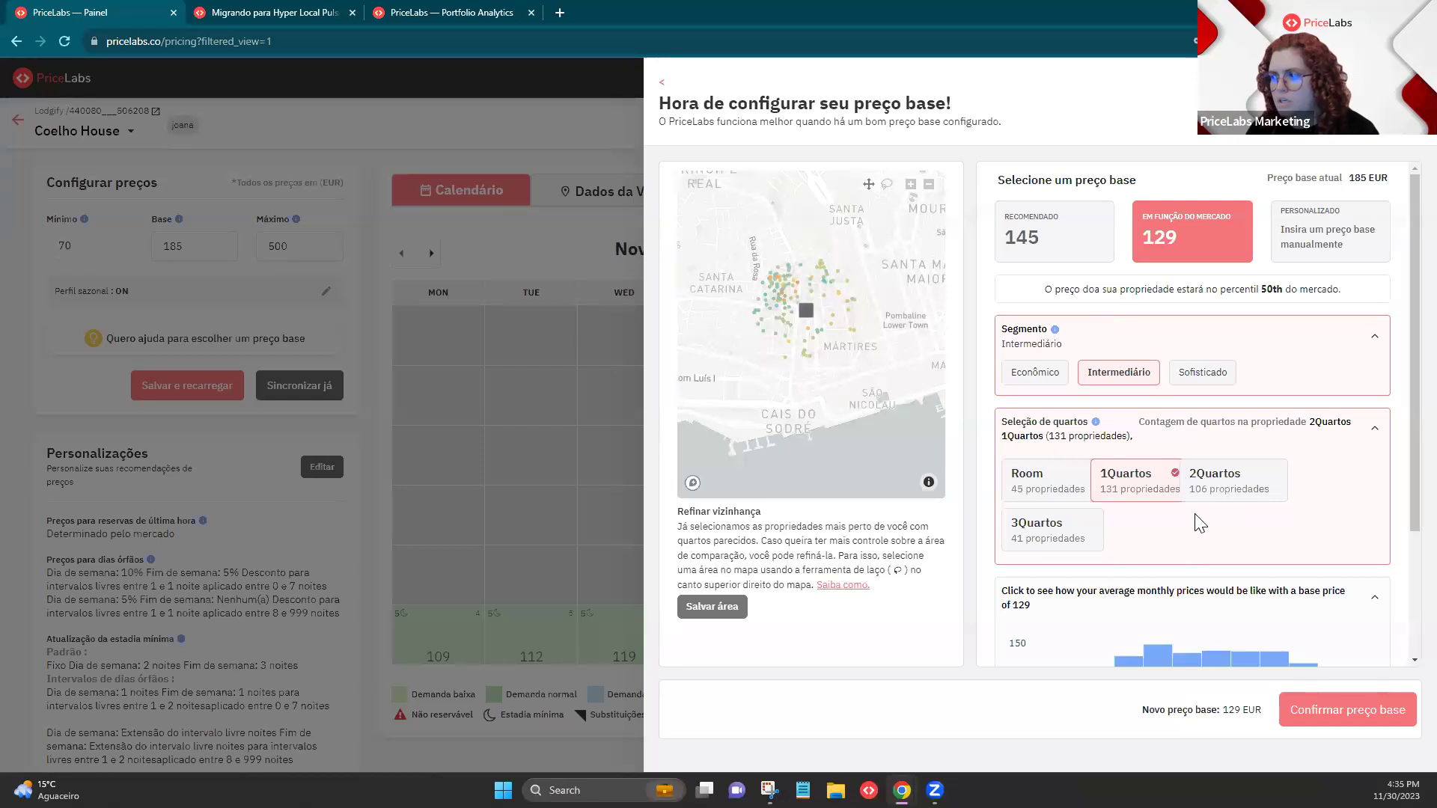
pyautogui.click(1213, 490)
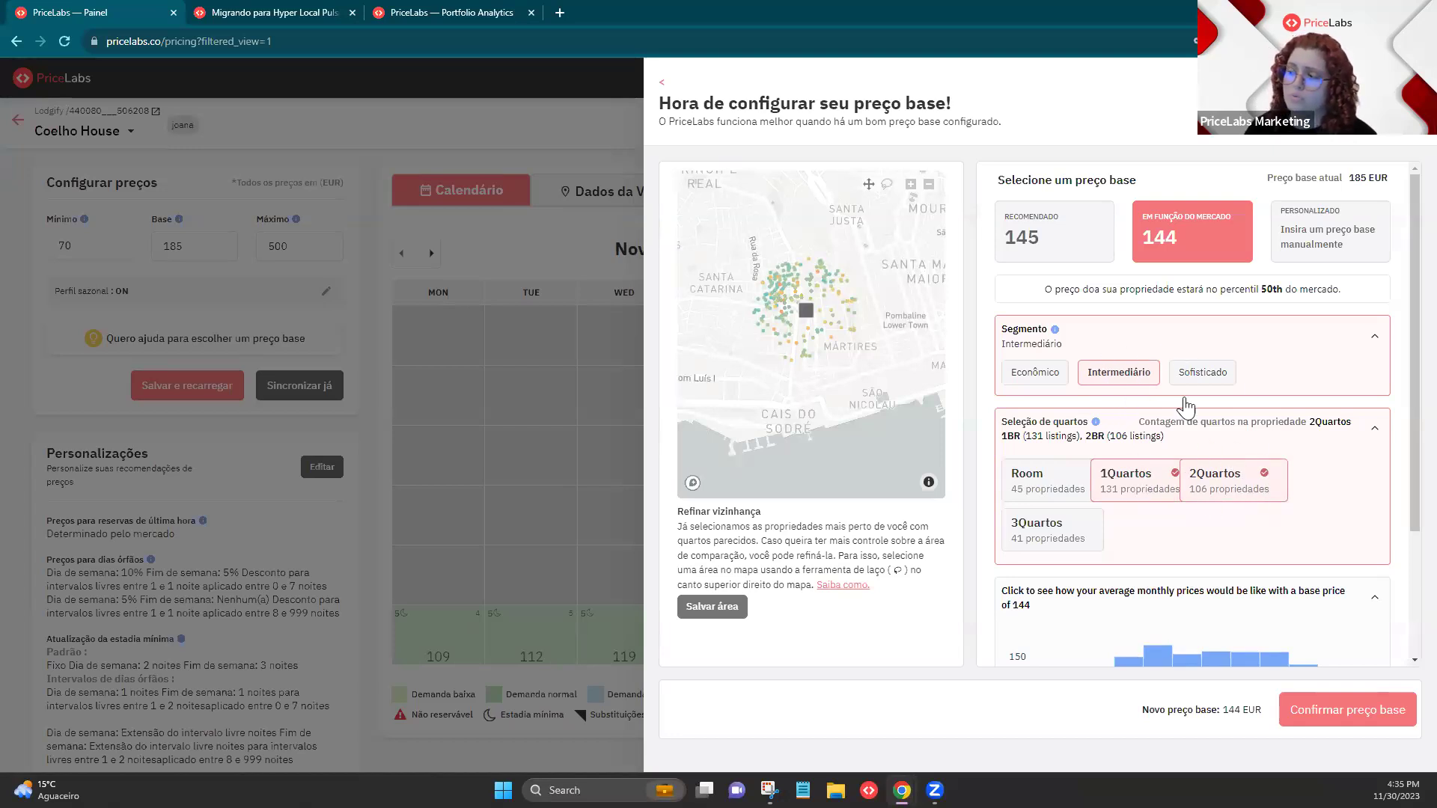
# Step: Try the Sofisticado segment, switch back to the Recomendado base price, and close the base price setup without confirming
pyautogui.click(1208, 378)
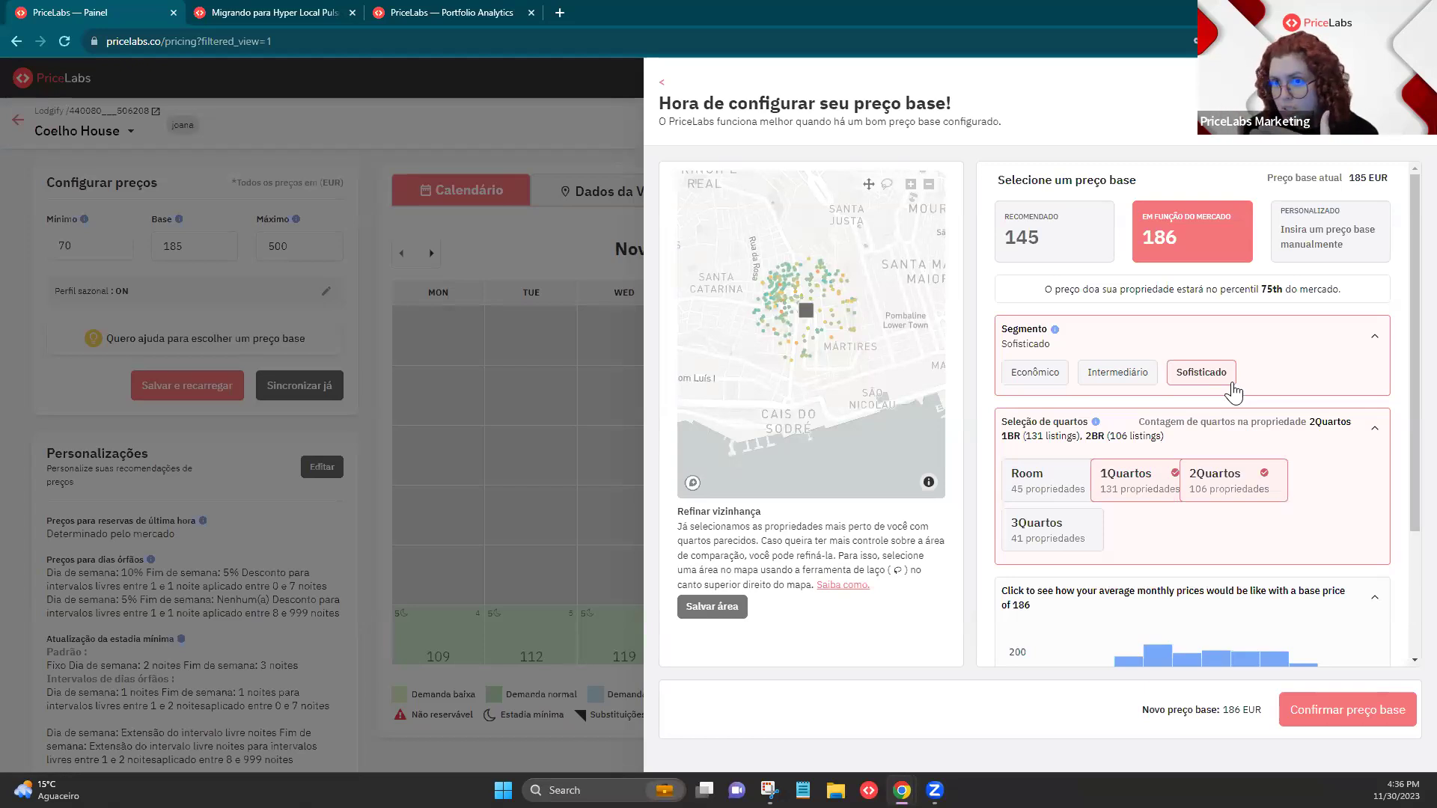
pyautogui.click(1082, 260)
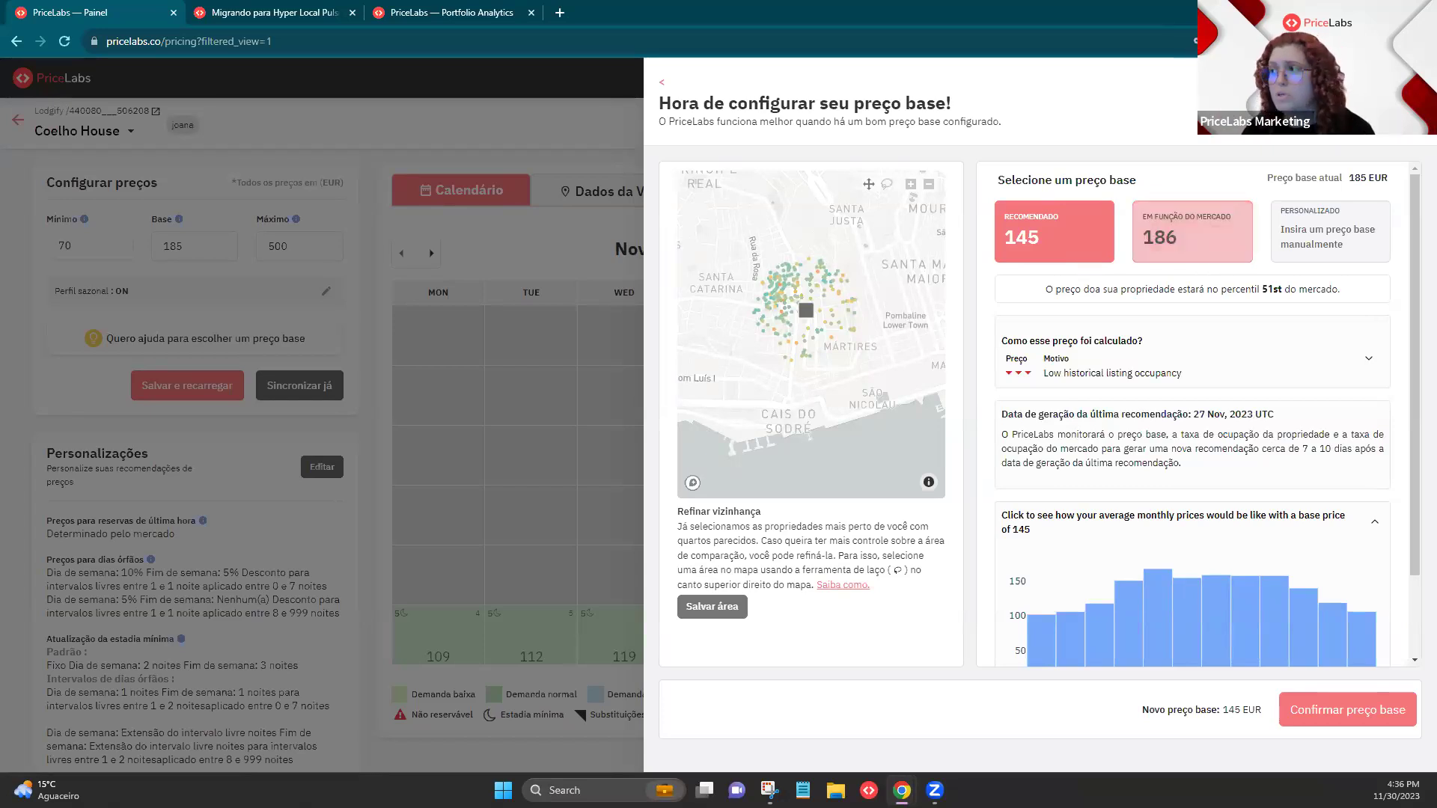
pyautogui.press('Escape')
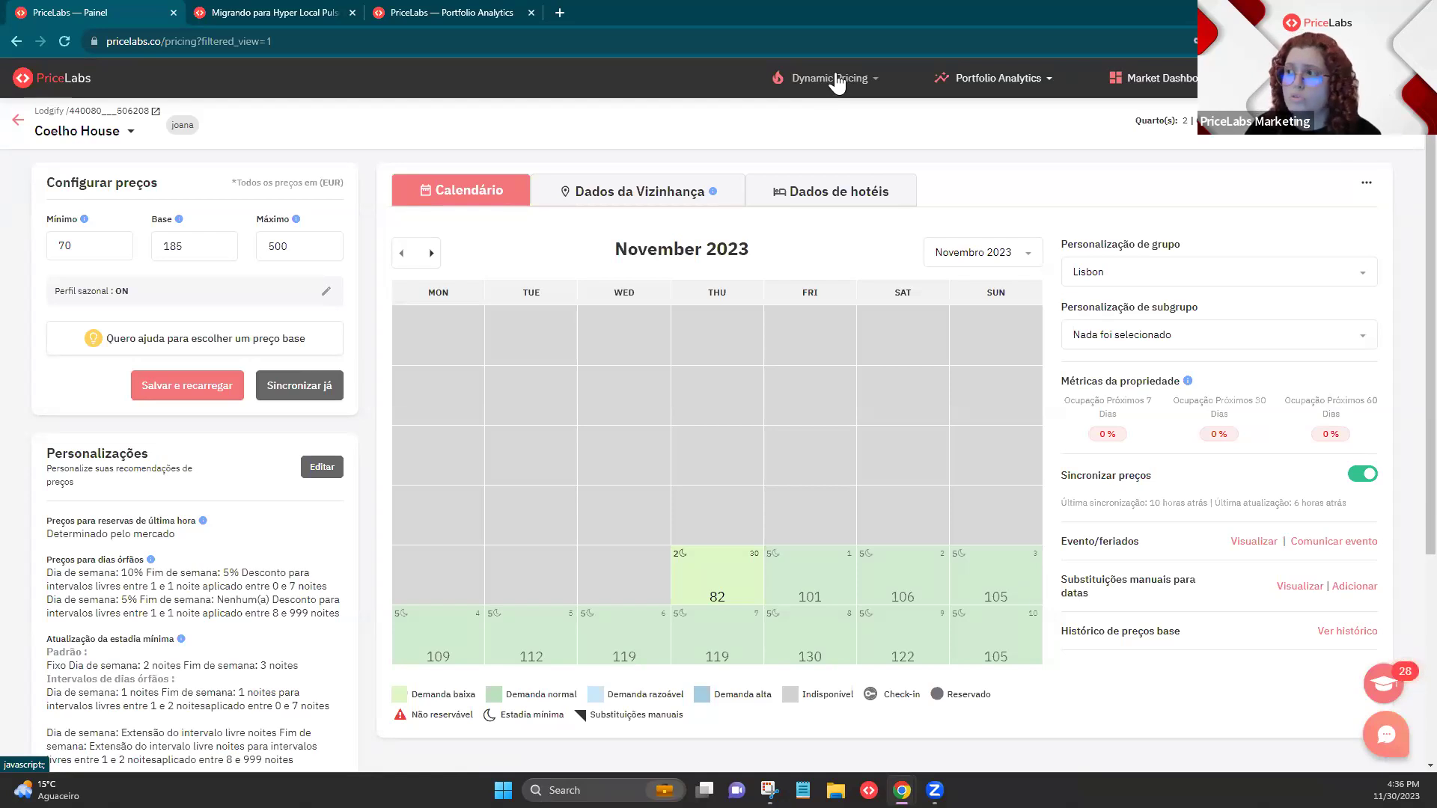
# Step: Go to the Painel de preços and display the properties without choosing a filter
pyautogui.click(839, 88)
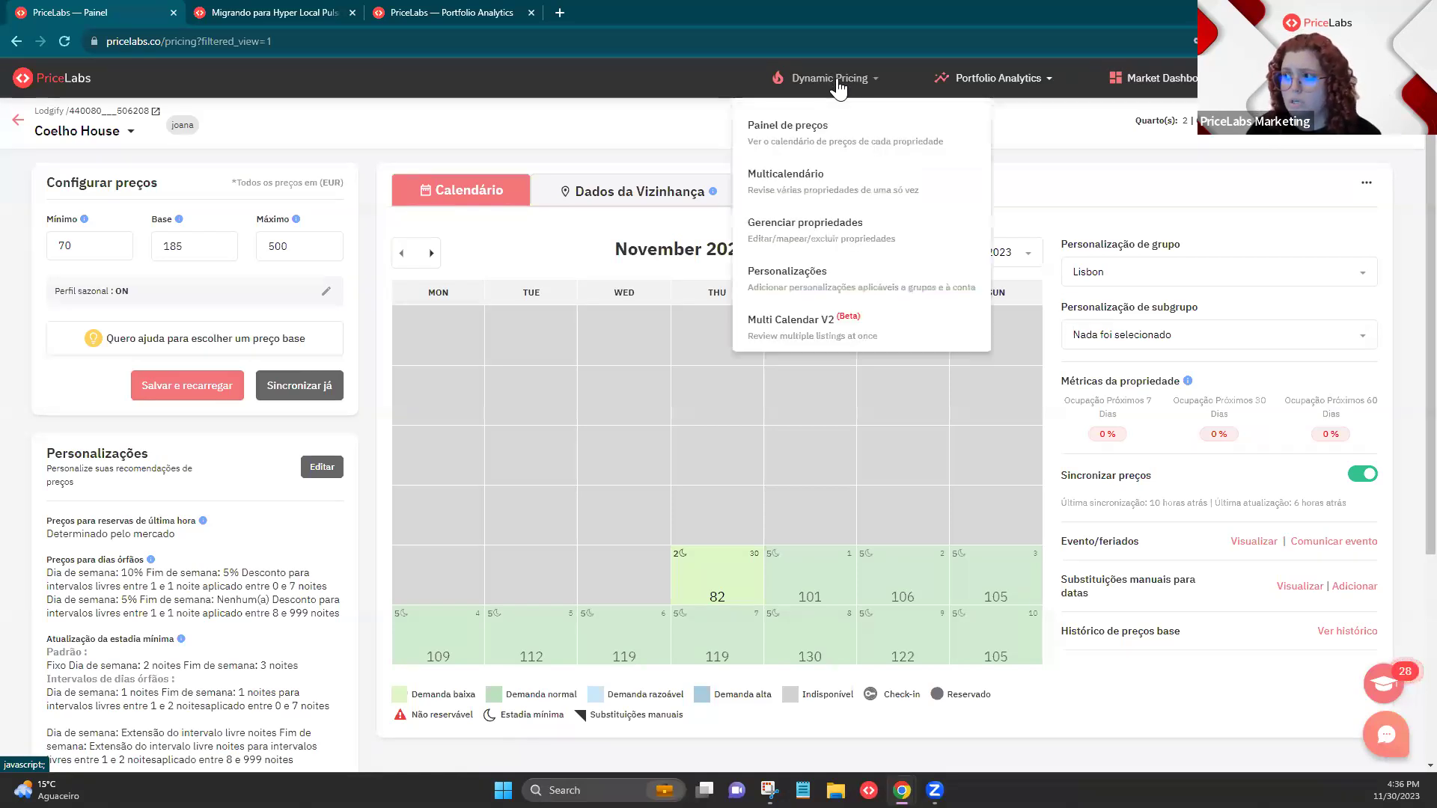
pyautogui.click(849, 144)
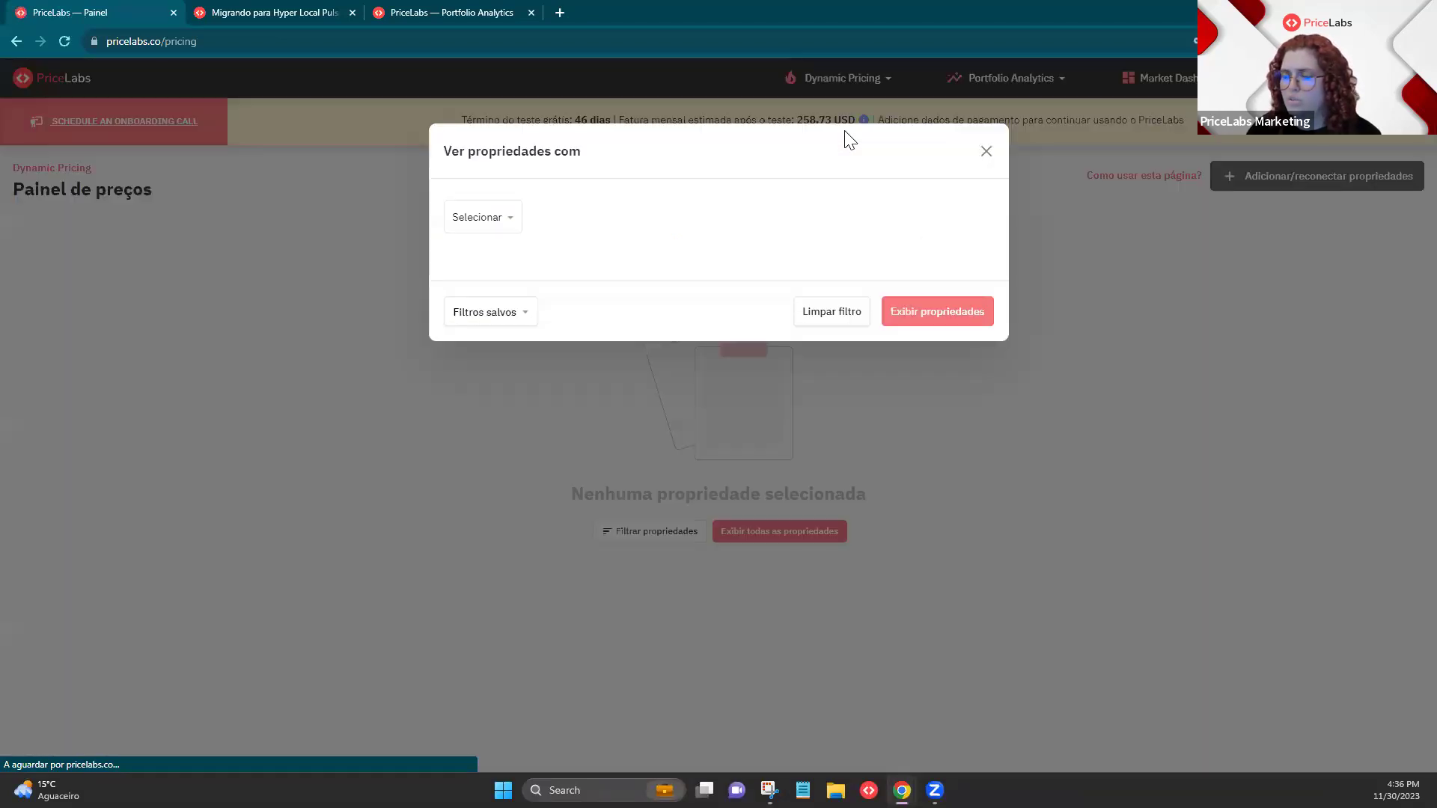
pyautogui.click(941, 312)
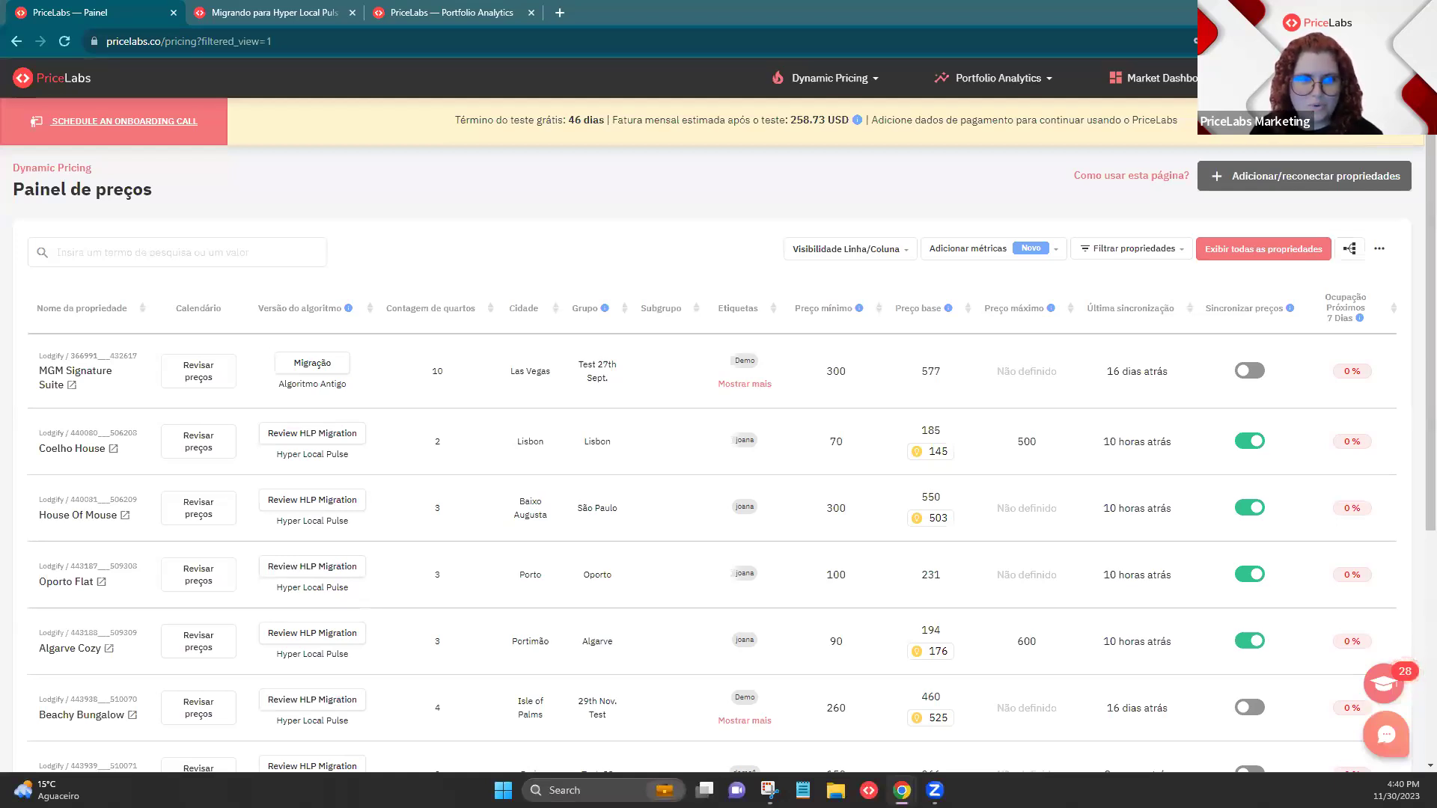
# Step: Open the Treinamento page from the account options and examine the PriceLabs Basics session schedule by region and language
pyautogui.click(1114, 251)
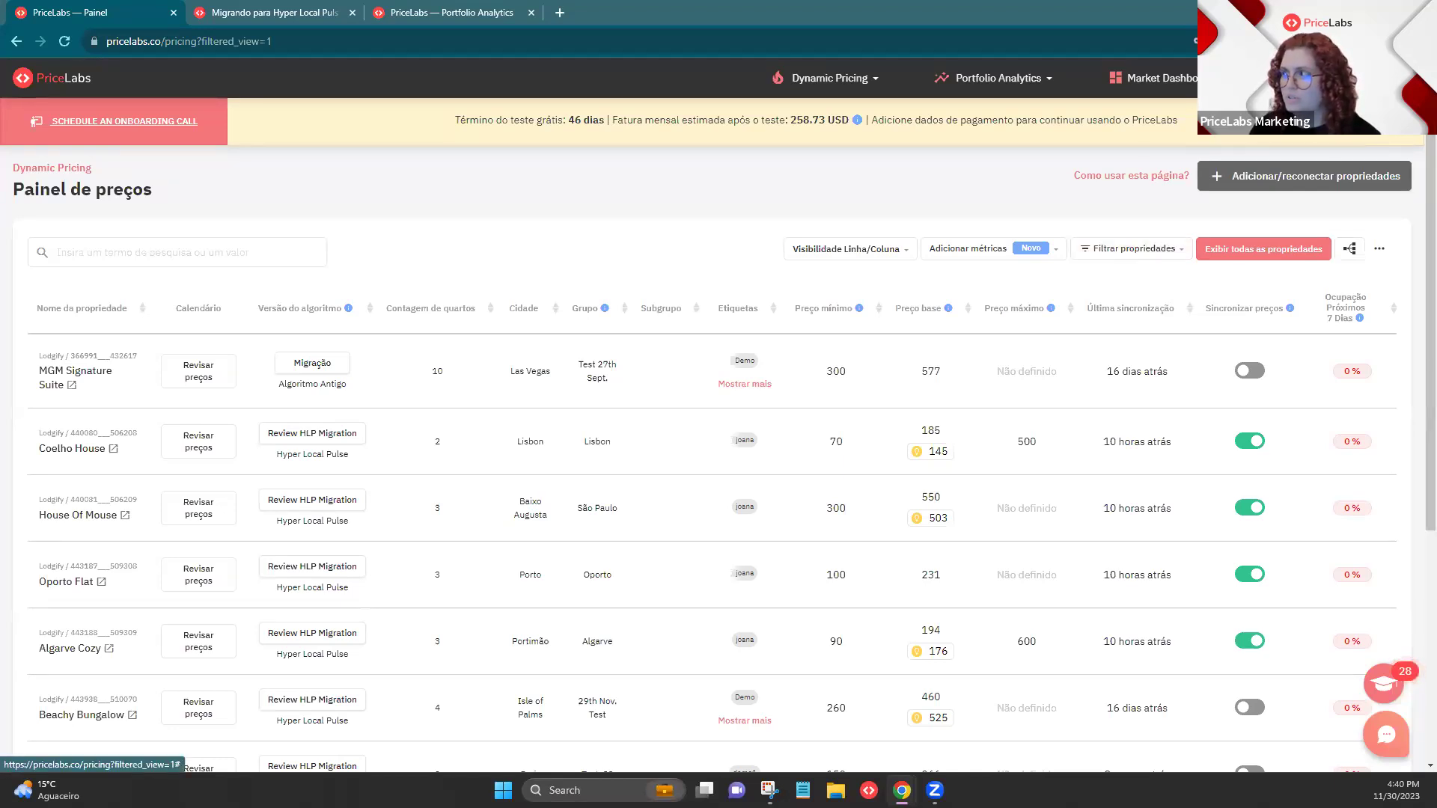
pyautogui.click(1396, 78)
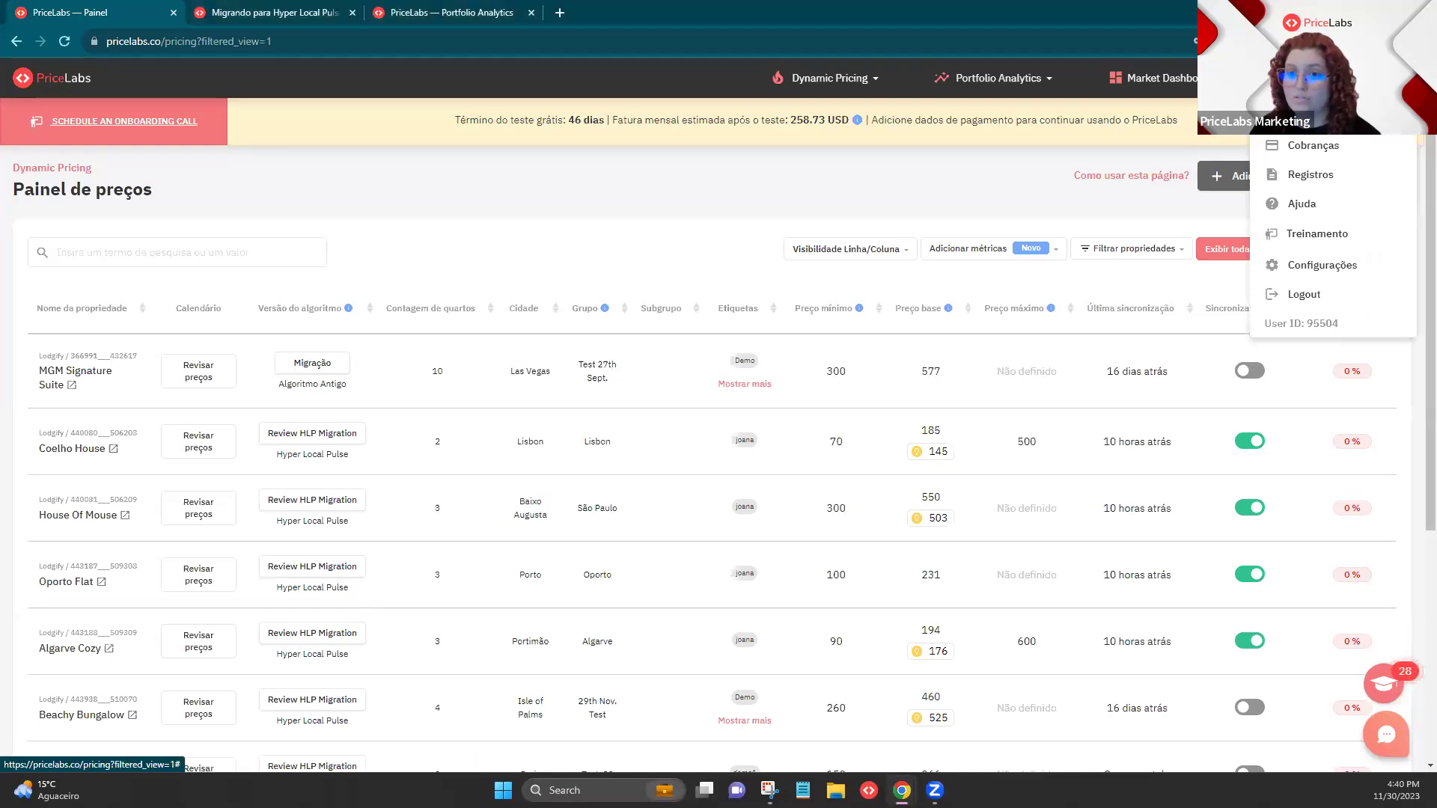
pyautogui.click(1316, 238)
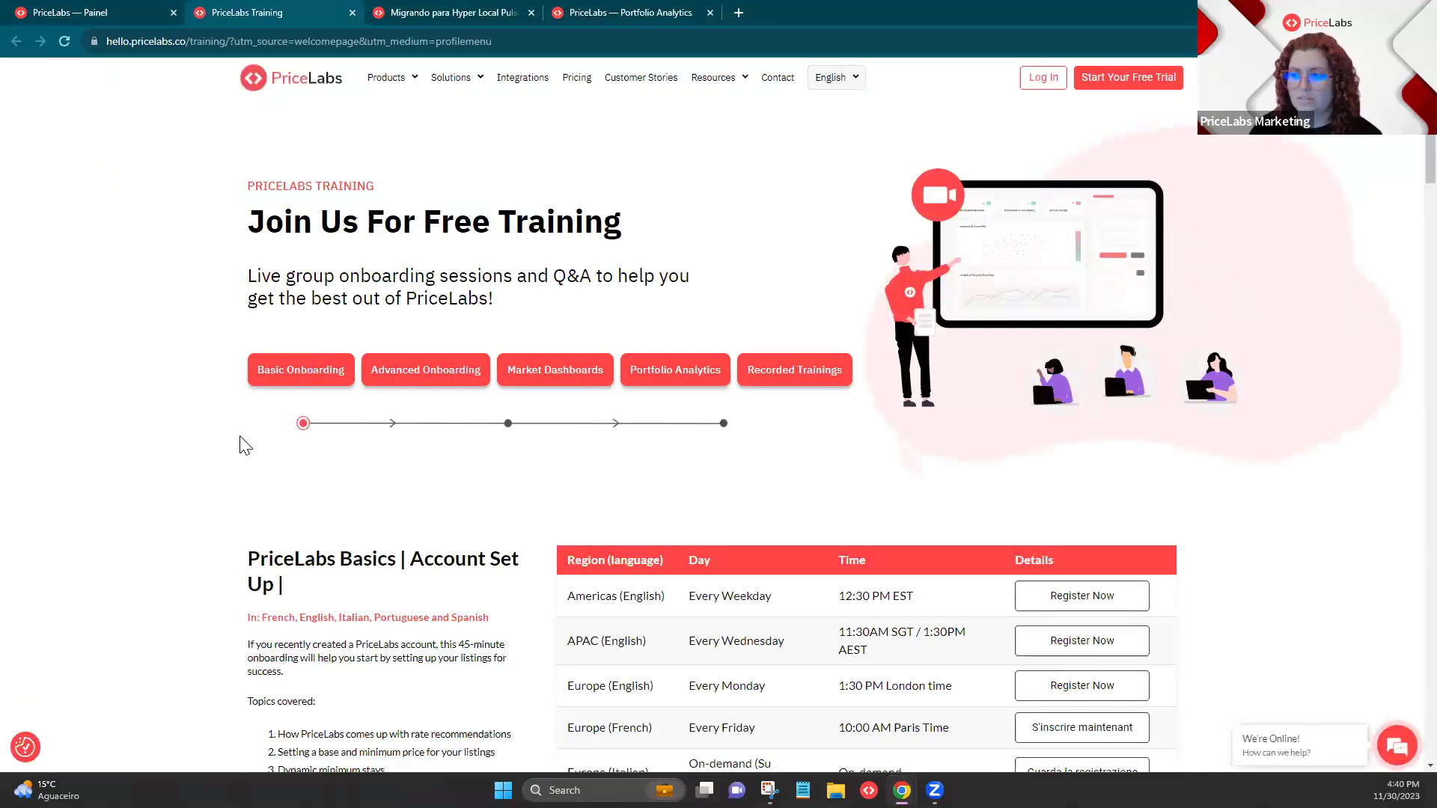
pyautogui.scroll(-2, 240, 438)
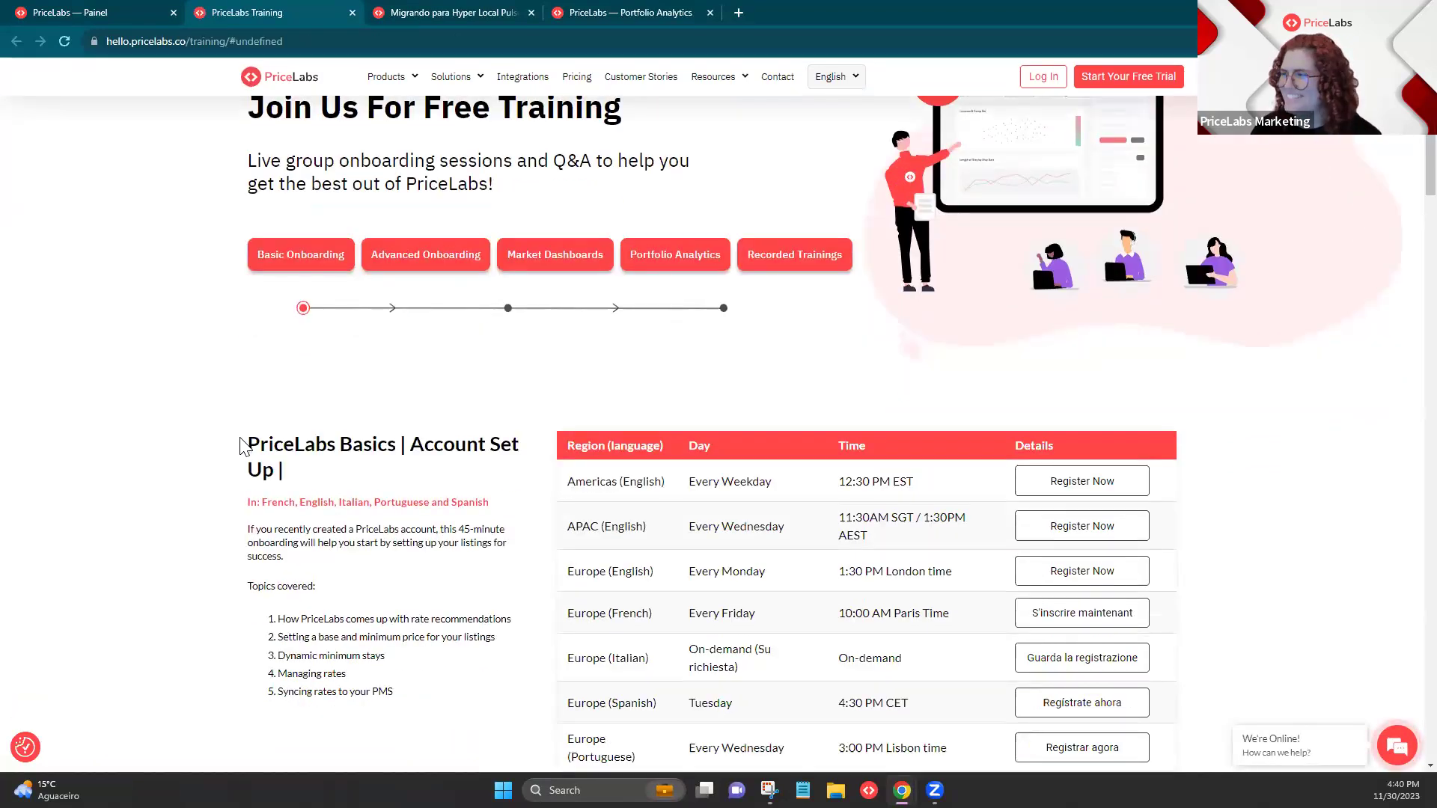
pyautogui.scroll(-2, 240, 445)
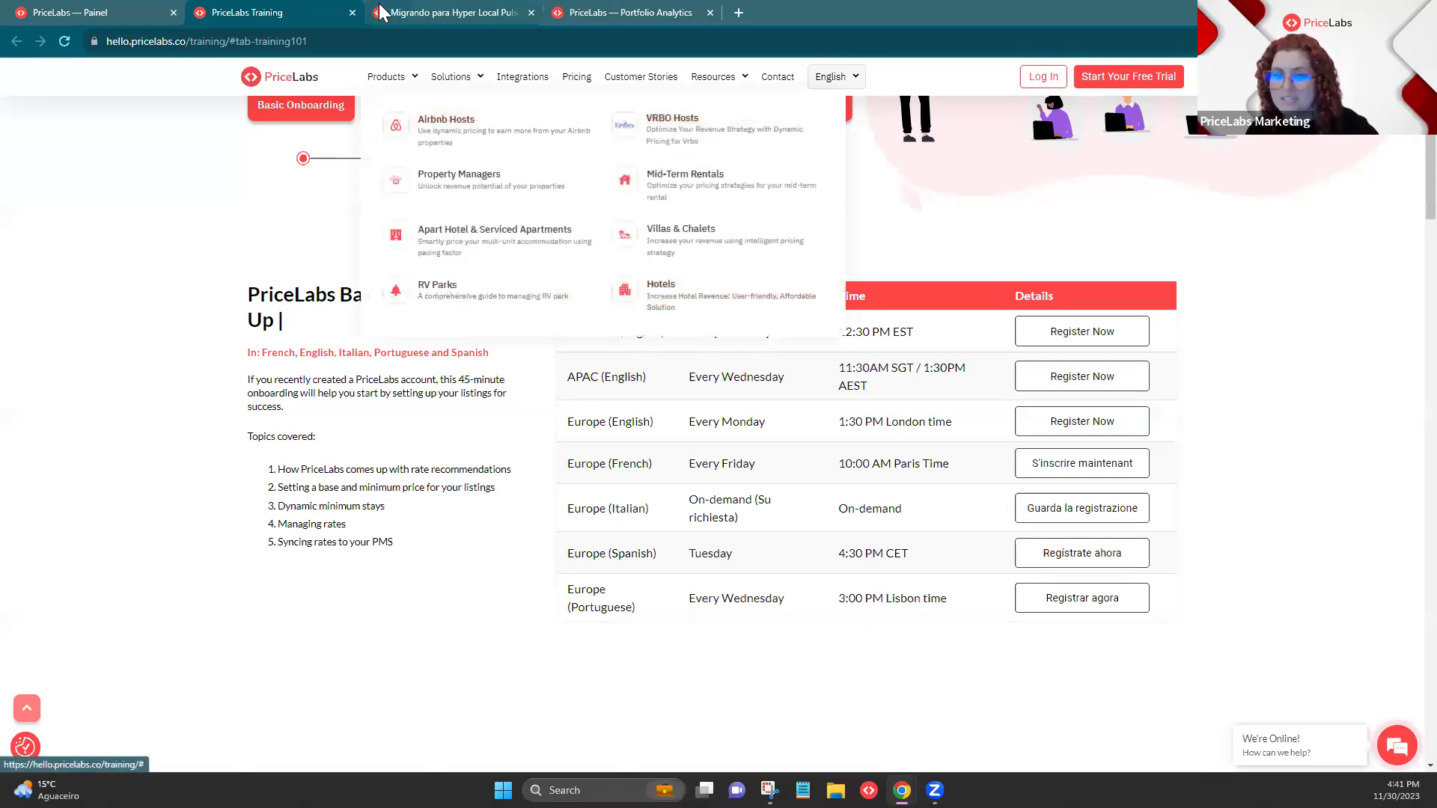
# Step: Return to the Painel de preços and open the account options
pyautogui.click(160, 10)
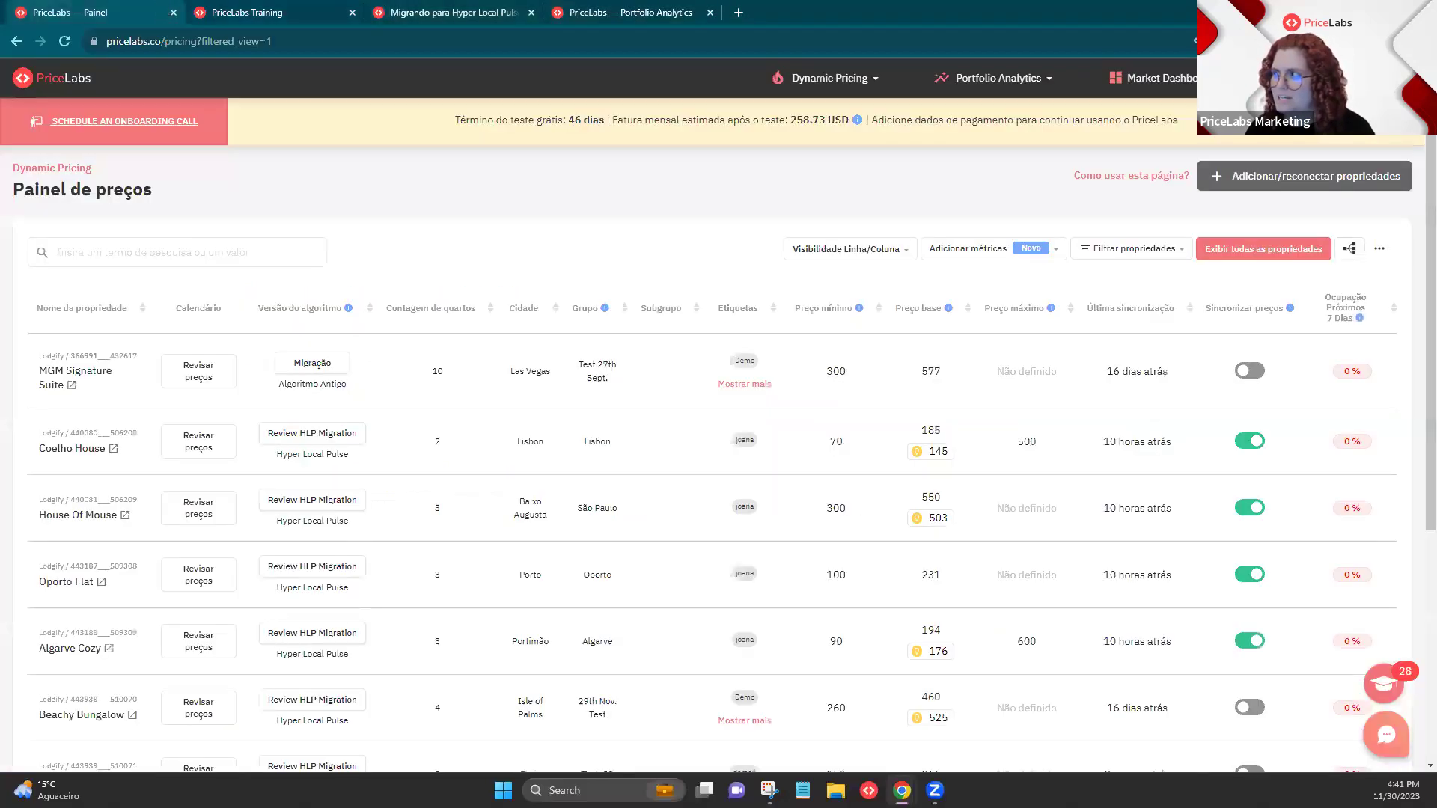
pyautogui.moveTo(1393, 78)
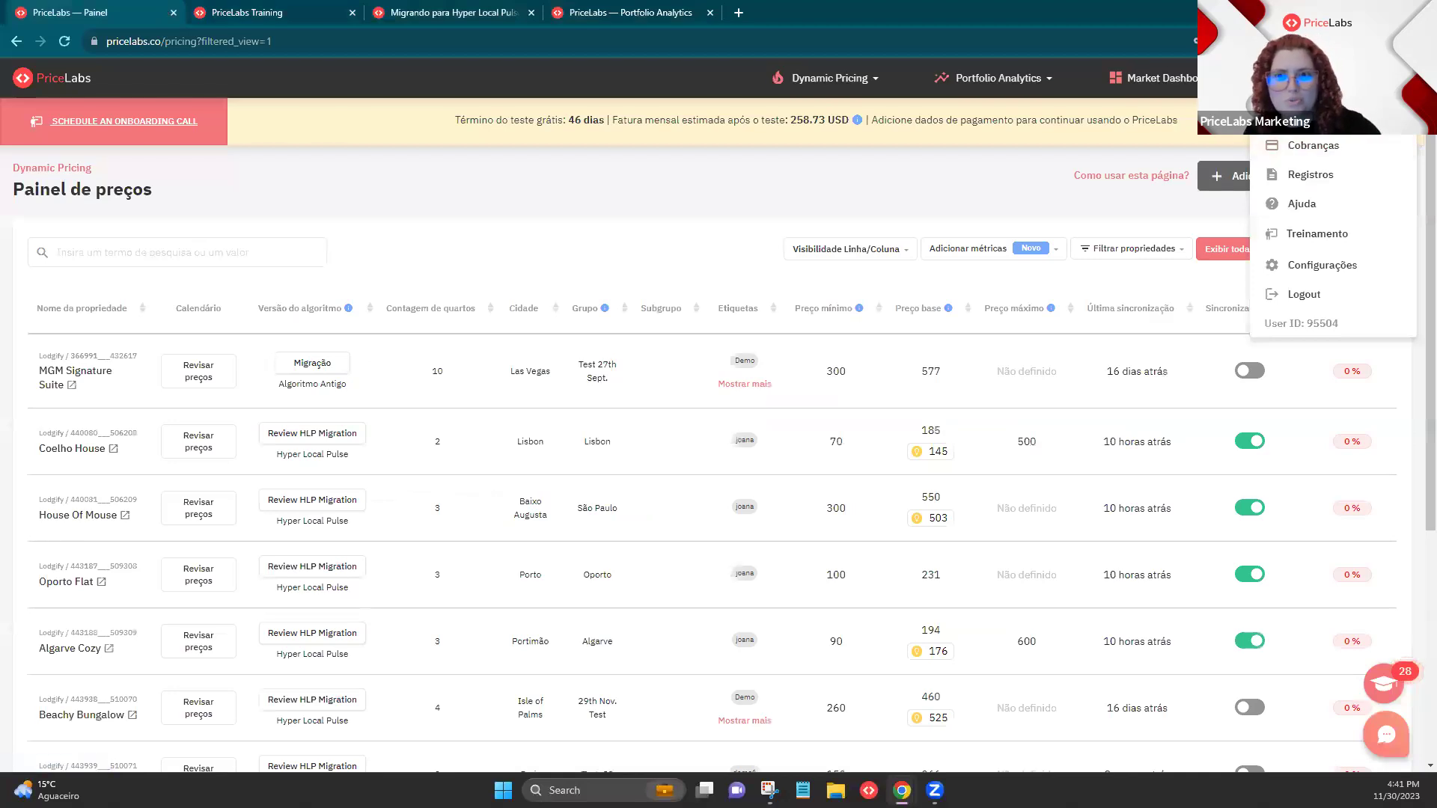